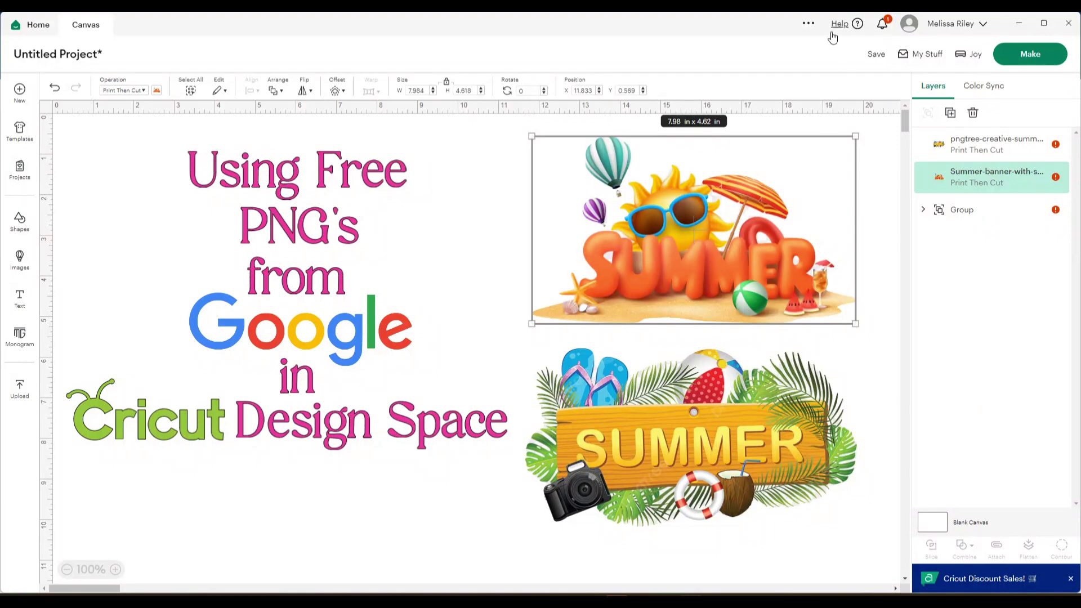
Open a blank project in a new window and view the shape library down to the shapes included with subscription
{"action": "left_click", "coordinate": [809, 23]}
{"action": "mouse_move", "coordinate": [828, 33]}
{"action": "left_click", "coordinate": [879, 33]}
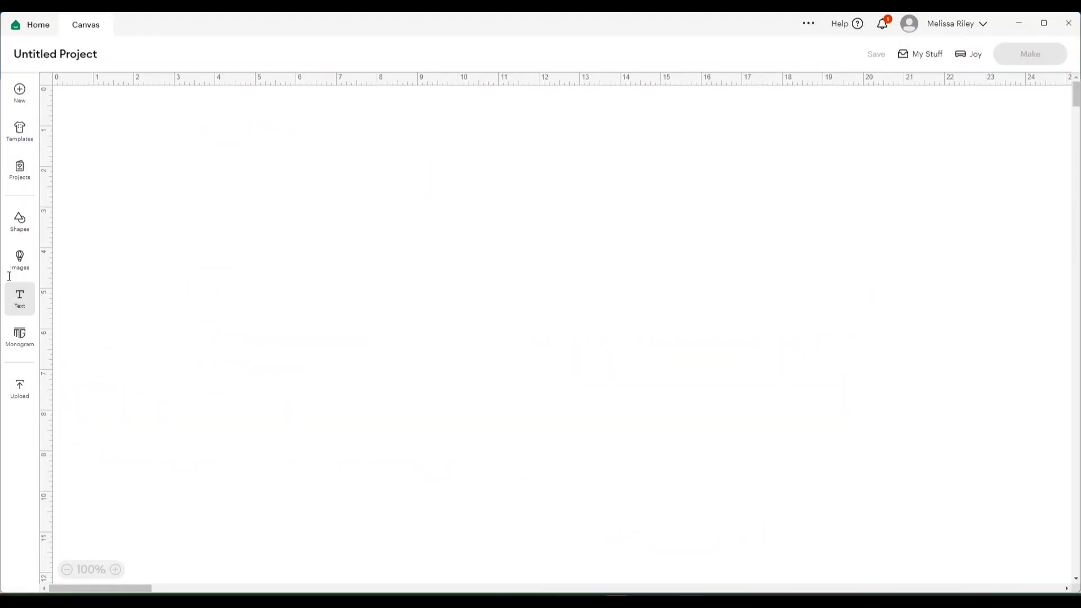
{"action": "left_click", "coordinate": [21, 225]}
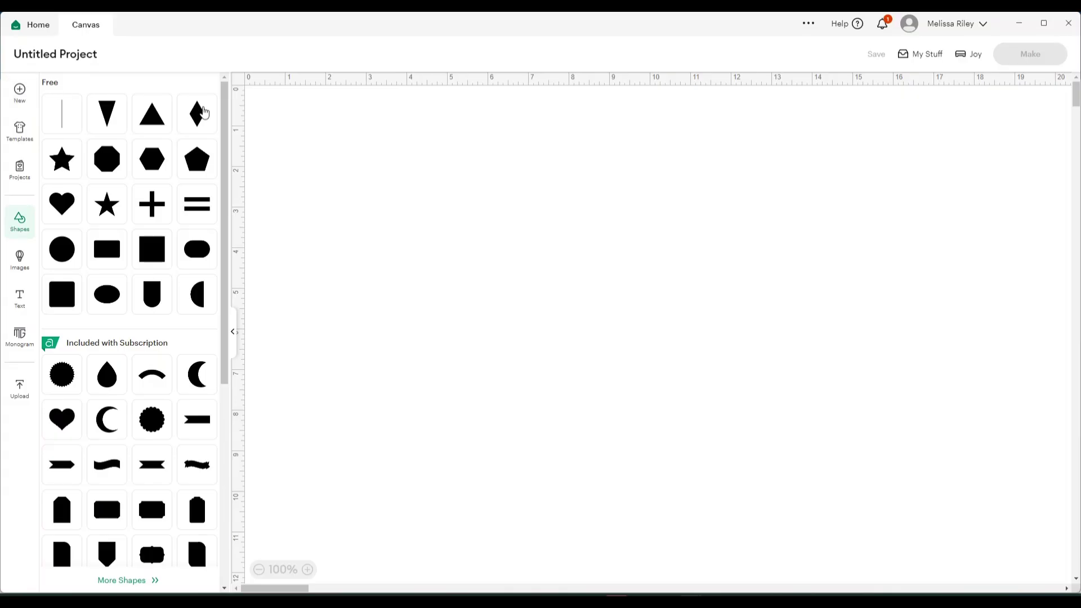
{"action": "scroll", "coordinate": [187, 334], "scroll_direction": "down", "scroll_amount": 3}
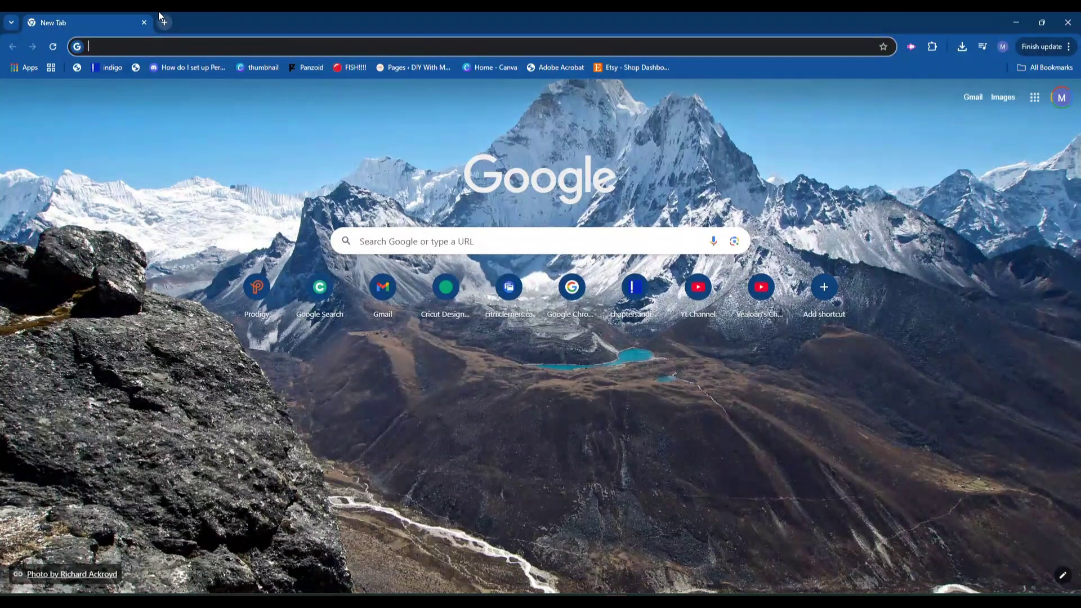
In Chrome, search Google for "teardrop png" and show the image results
{"action": "type", "text": "te"}
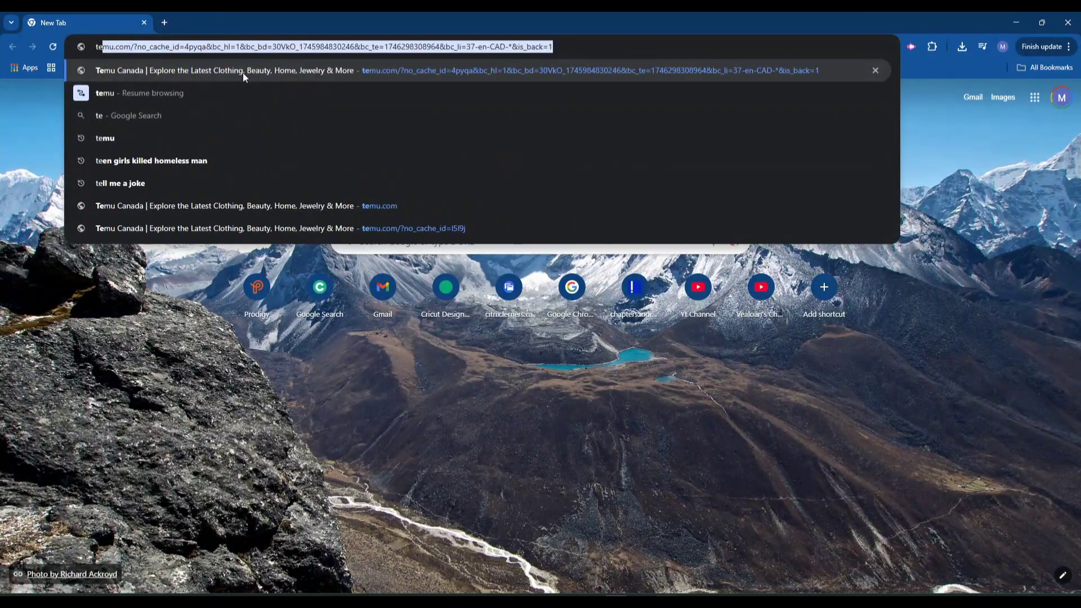
{"action": "type", "text": "ardrop "}
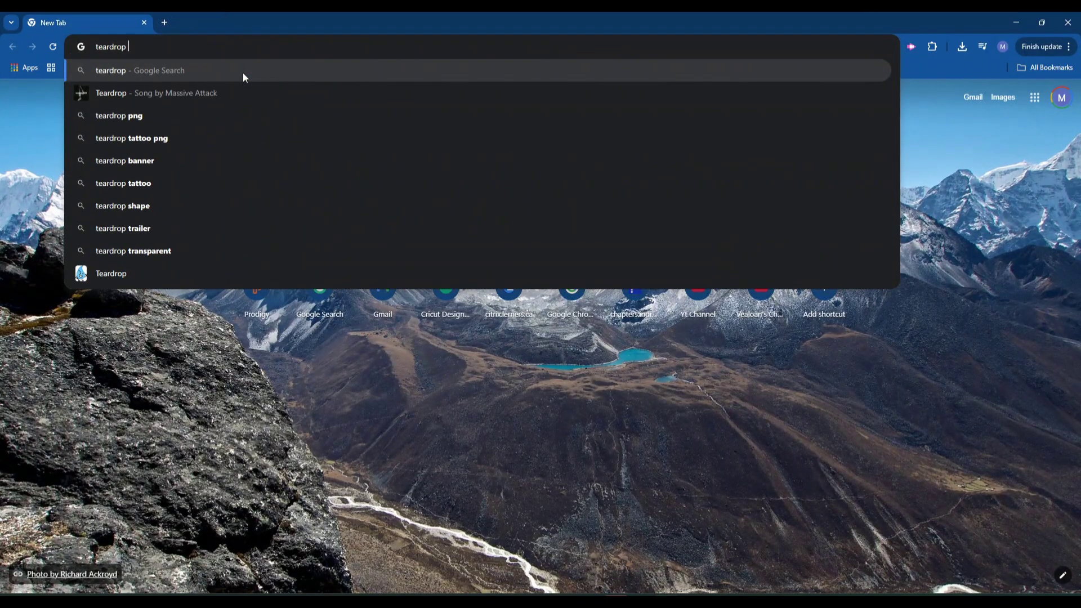
{"action": "type", "text": "png"}
{"action": "key", "text": "Return"}
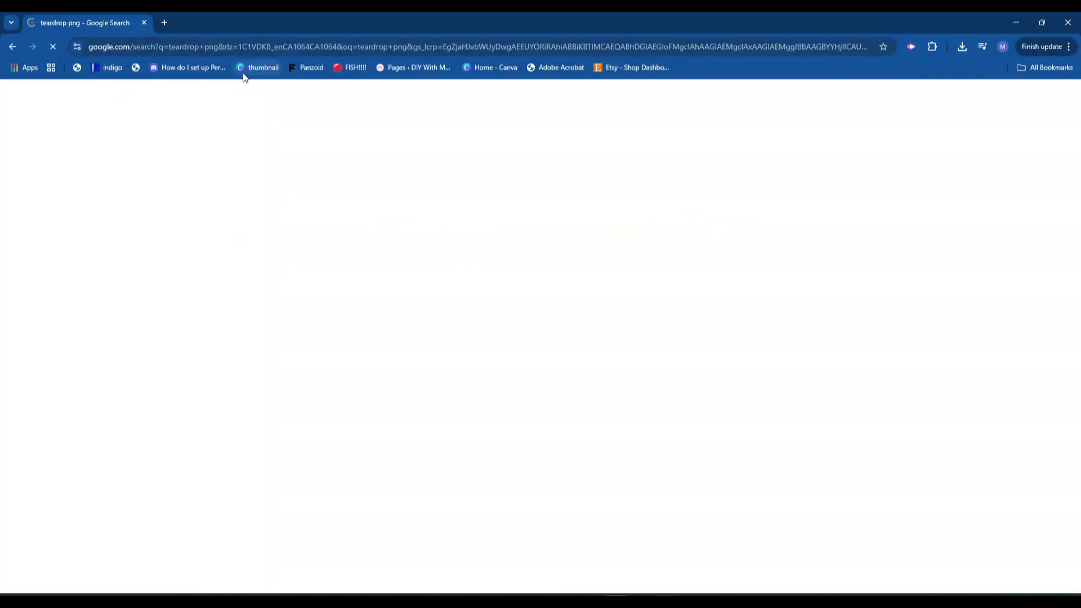
{"action": "left_click", "coordinate": [163, 140]}
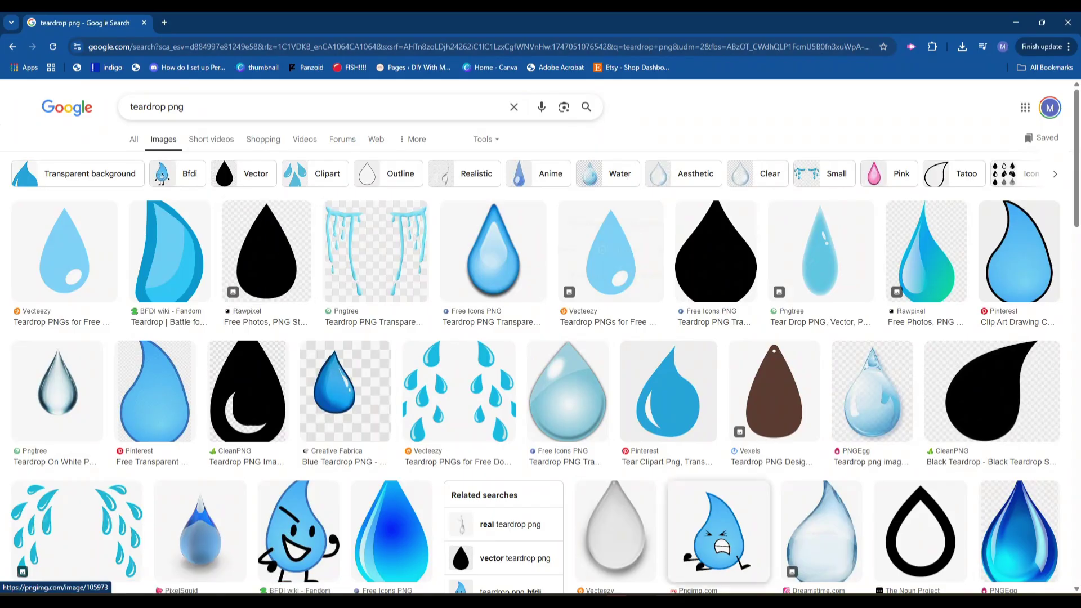
Try to save the black teardrop image from Rawpixel in the Google image results
{"action": "left_click", "coordinate": [765, 542]}
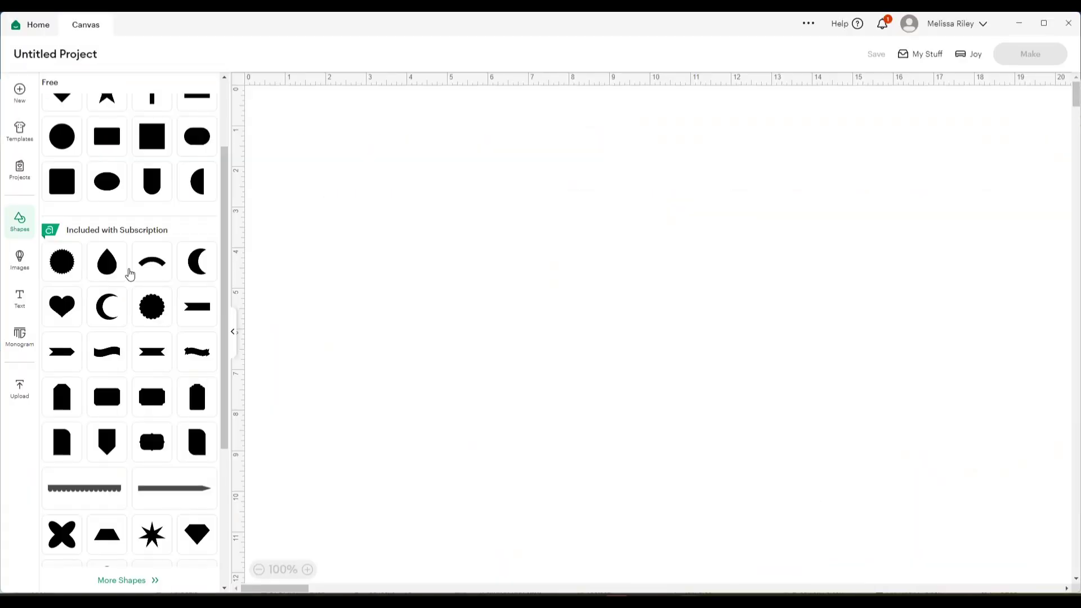
{"action": "left_click", "coordinate": [1019, 23]}
{"action": "left_click", "coordinate": [287, 222]}
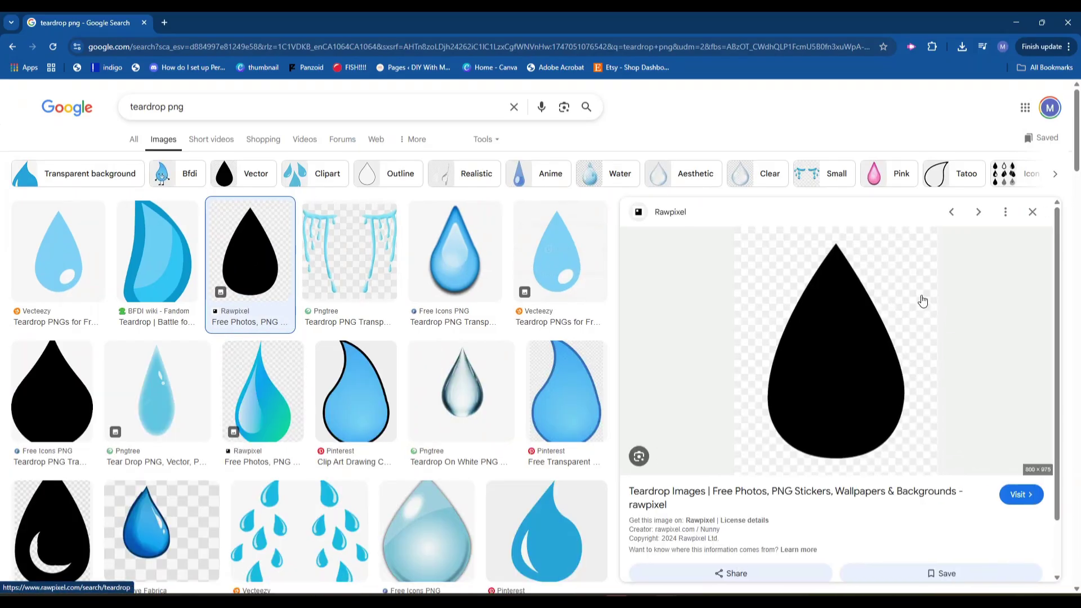
{"action": "right_click", "coordinate": [823, 322]}
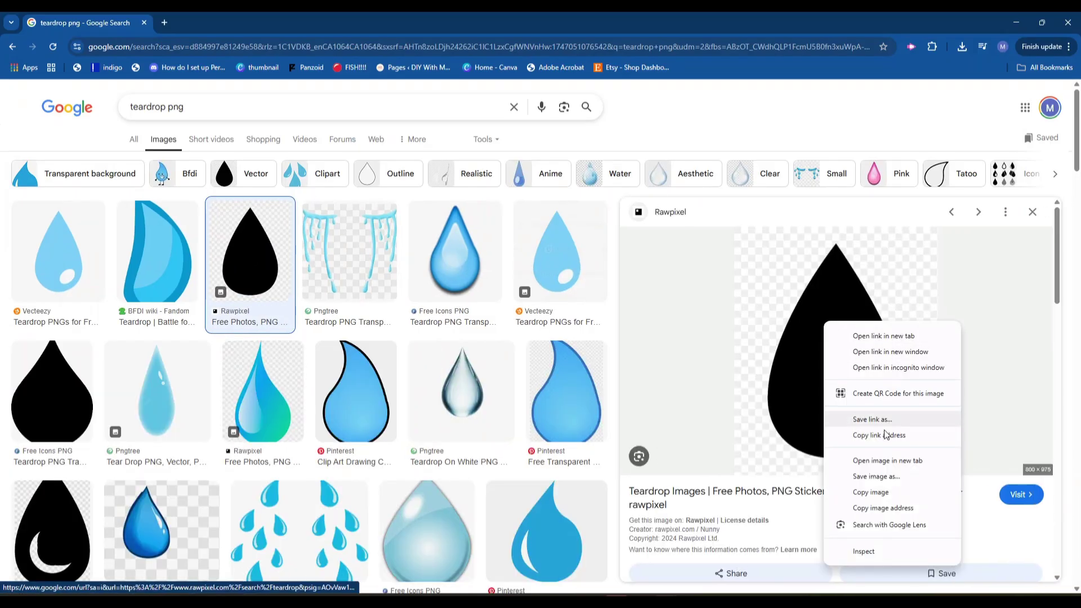
{"action": "left_click", "coordinate": [877, 477]}
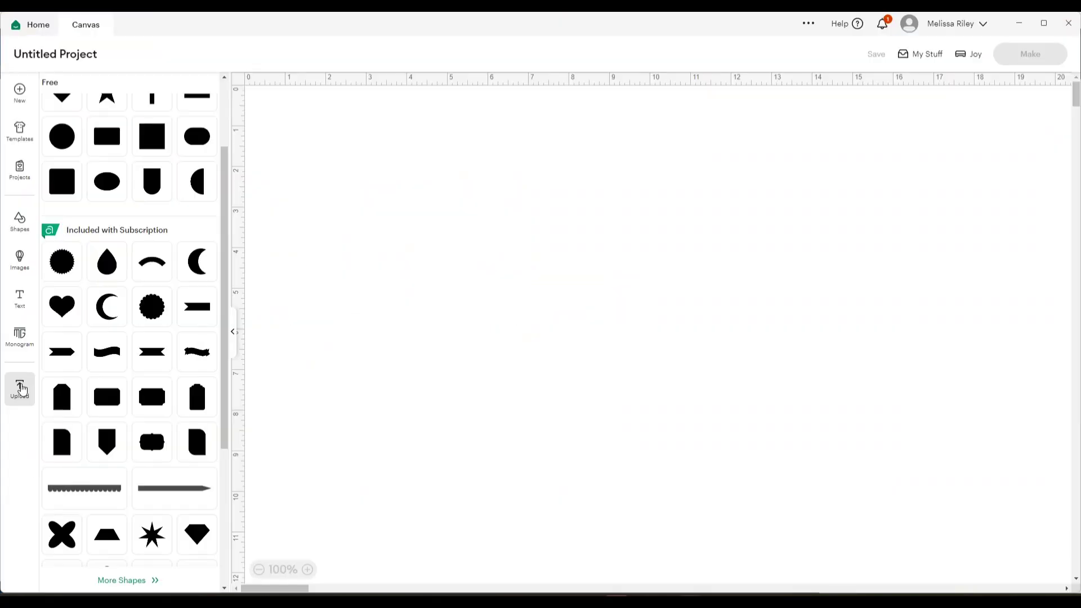
Check the compatible upload file types in Cricut Design Space, and cancel saving the WEBP teardrop in Chrome
{"action": "left_click", "coordinate": [19, 388]}
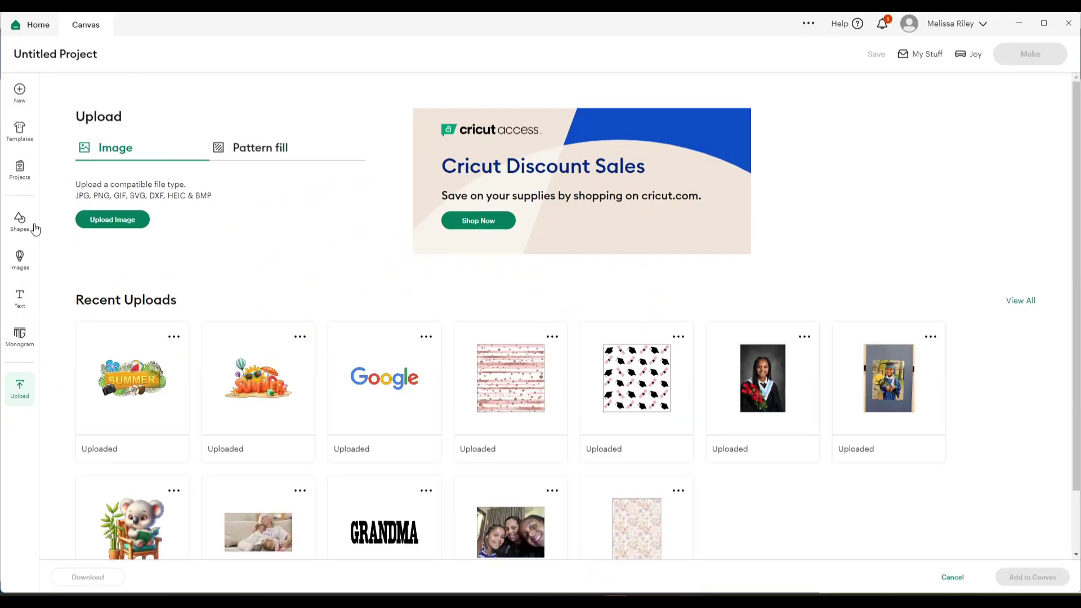
{"action": "left_click_drag", "start_coordinate": [77, 197], "coordinate": [225, 200]}
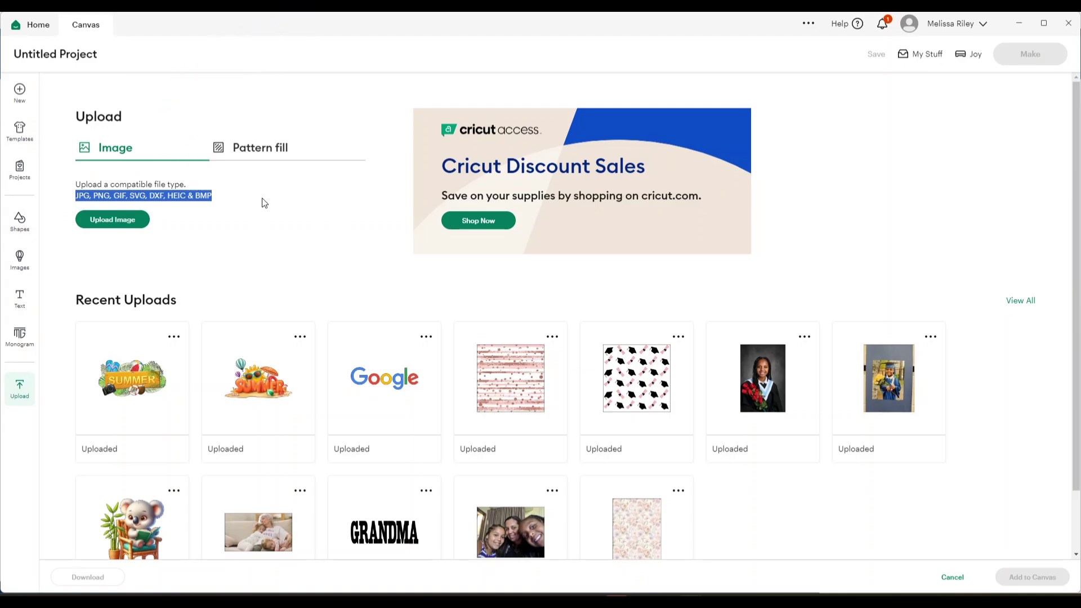
{"action": "left_click", "coordinate": [666, 602]}
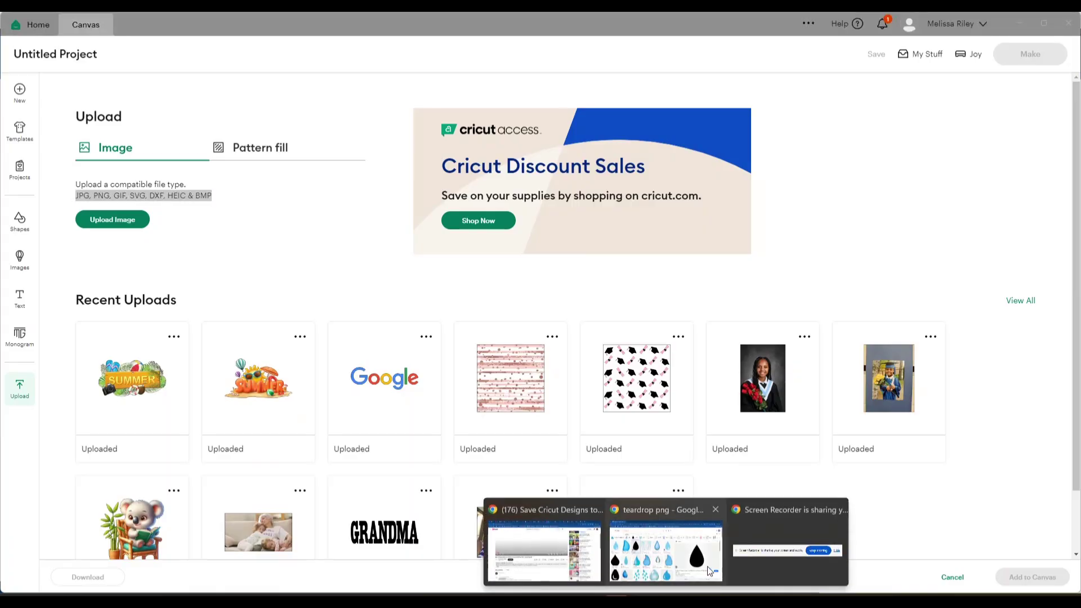
{"action": "left_click", "coordinate": [788, 549]}
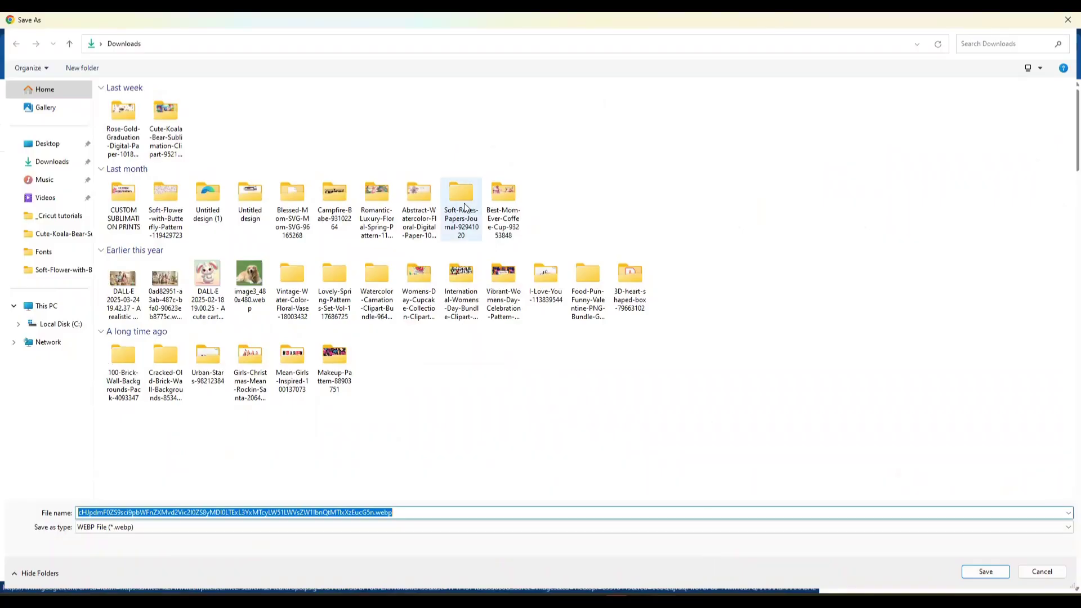
{"action": "left_click", "coordinate": [1043, 572]}
{"action": "scroll", "coordinate": [350, 433], "scroll_direction": "down", "scroll_amount": 10}
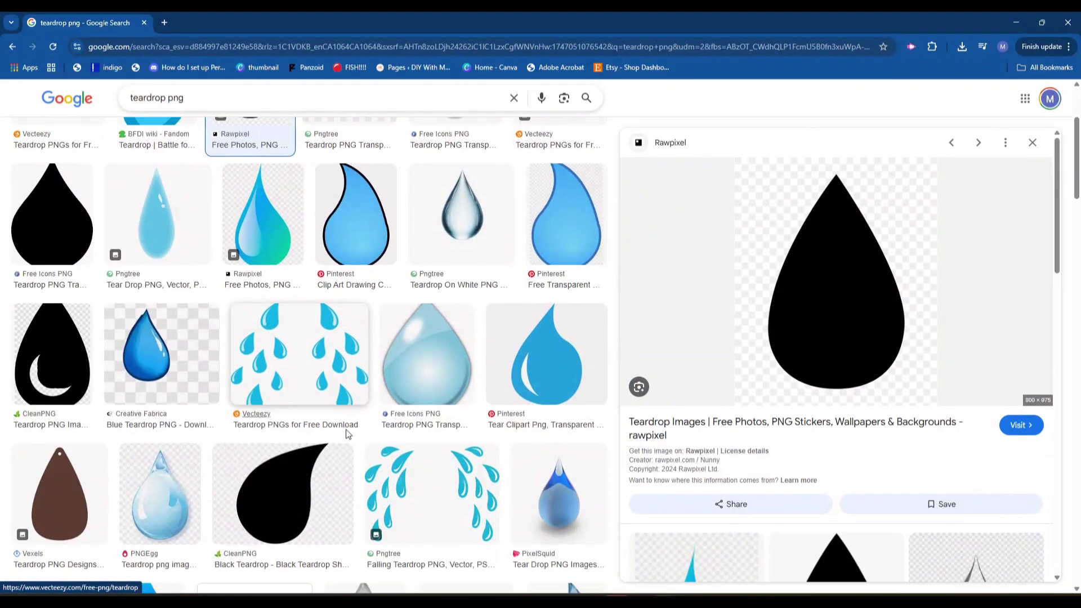
{"action": "scroll", "coordinate": [346, 434], "scroll_direction": "down", "scroll_amount": 4}
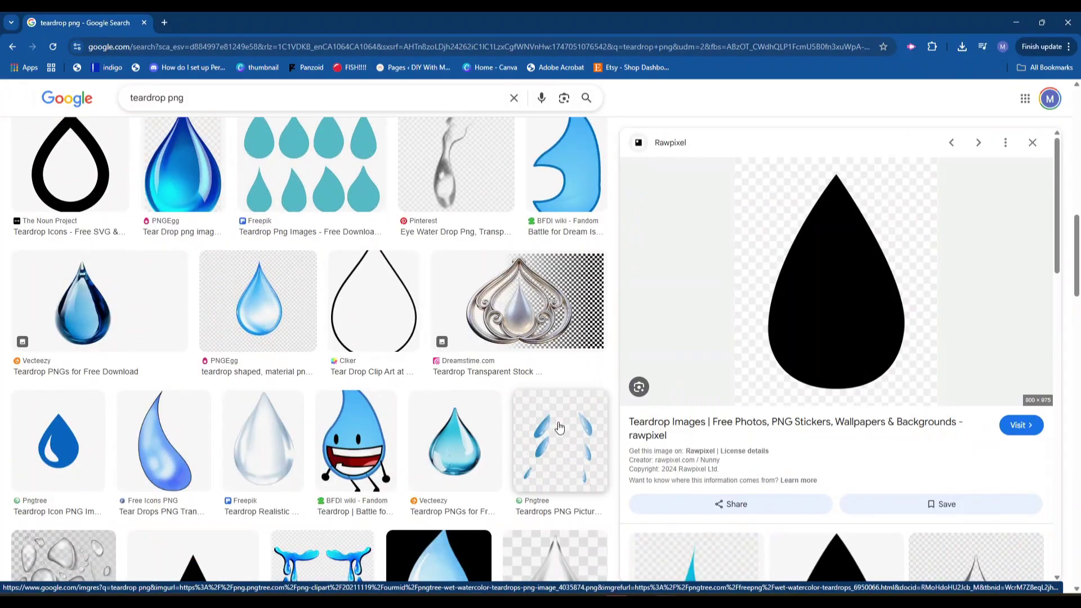
{"action": "scroll", "coordinate": [958, 481], "scroll_direction": "down", "scroll_amount": 3}
{"action": "scroll", "coordinate": [957, 481], "scroll_direction": "down", "scroll_amount": 3}
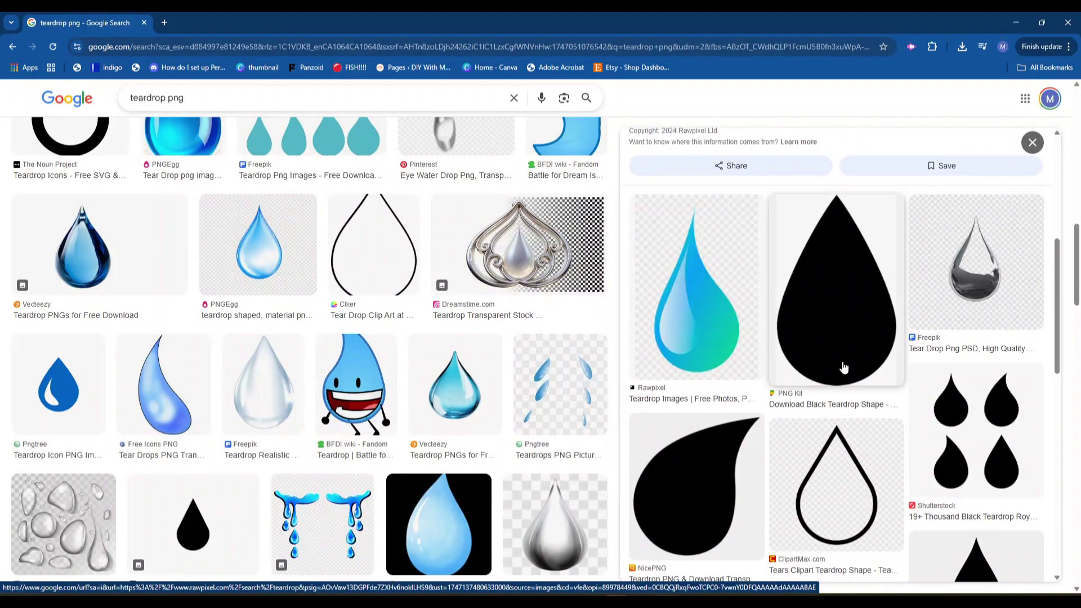
{"action": "left_click", "coordinate": [842, 337]}
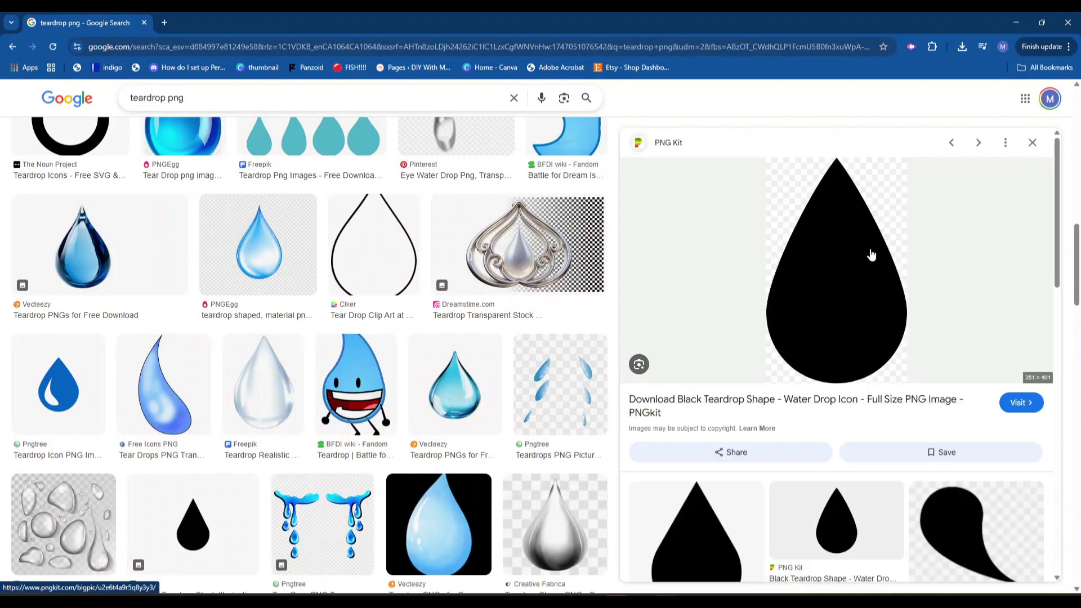
{"action": "right_click", "coordinate": [871, 252]}
{"action": "left_click", "coordinate": [926, 405]}
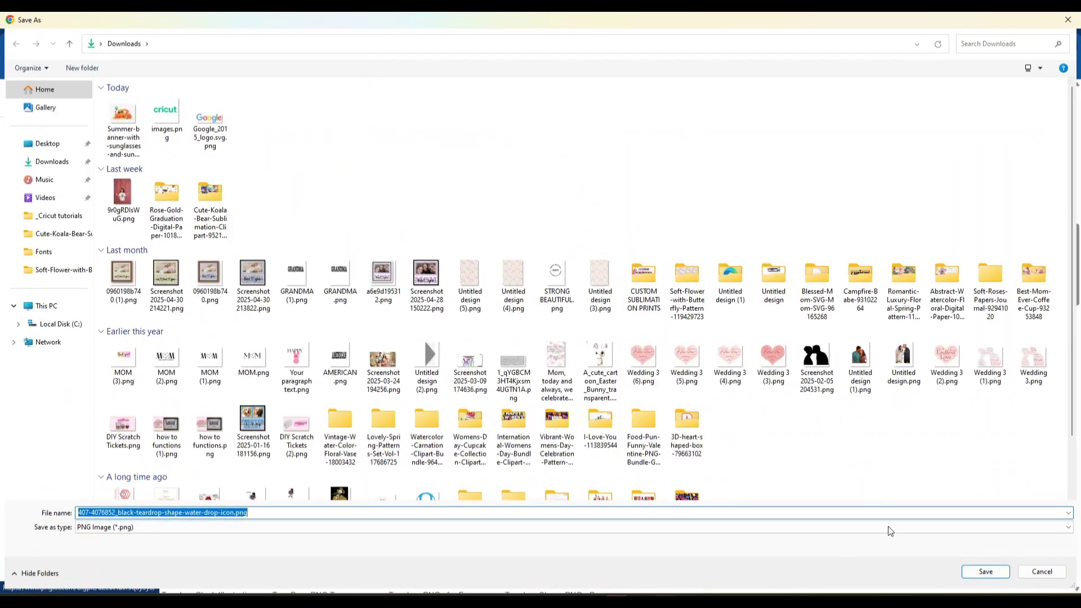
{"action": "left_click", "coordinate": [981, 572]}
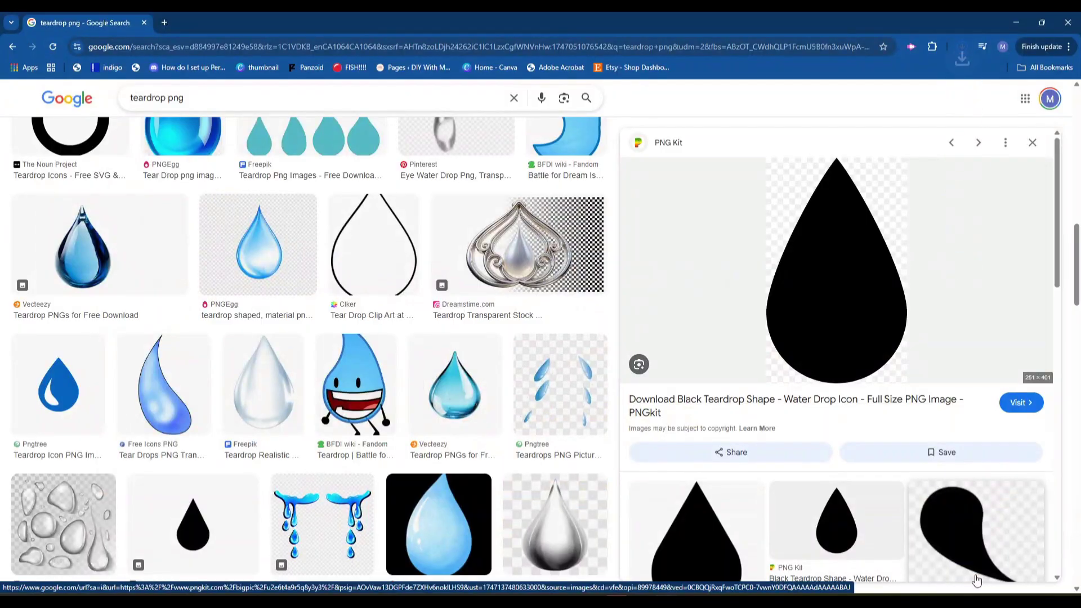
Switch to the blank Cricut Design Space project and load the black teardrop PNG from Downloads as an image upload
{"action": "mouse_move", "coordinate": [690, 601]}
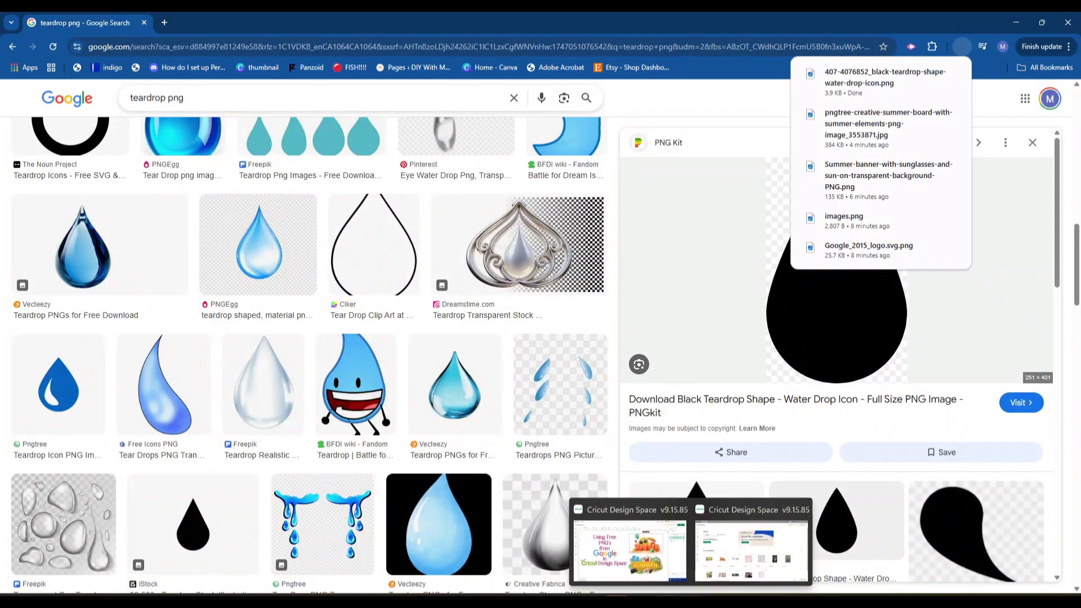
{"action": "left_click", "coordinate": [711, 584]}
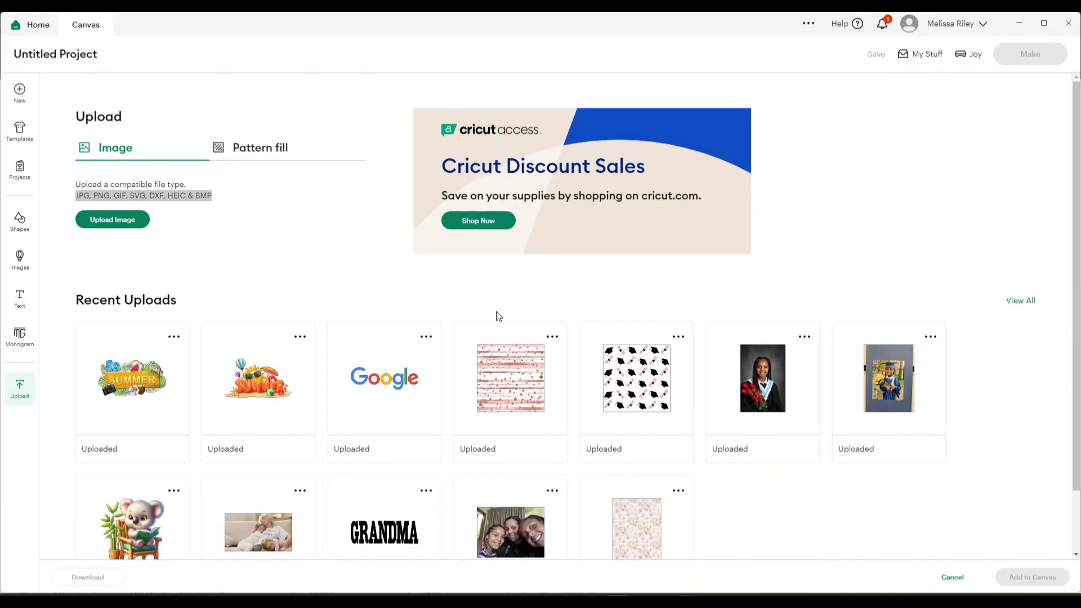
{"action": "left_click", "coordinate": [946, 568]}
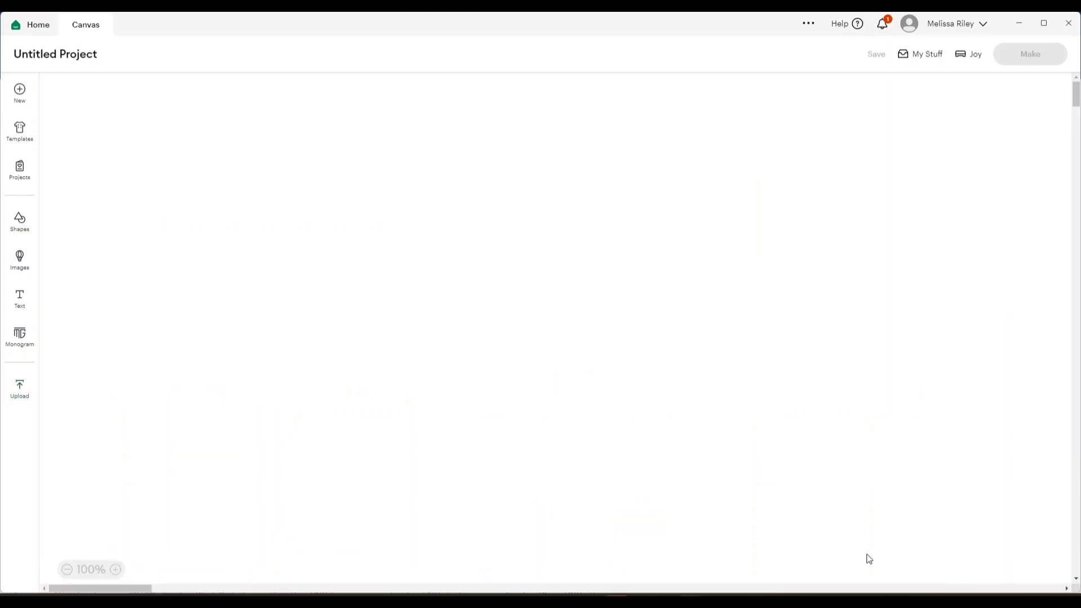
{"action": "left_click", "coordinate": [19, 389]}
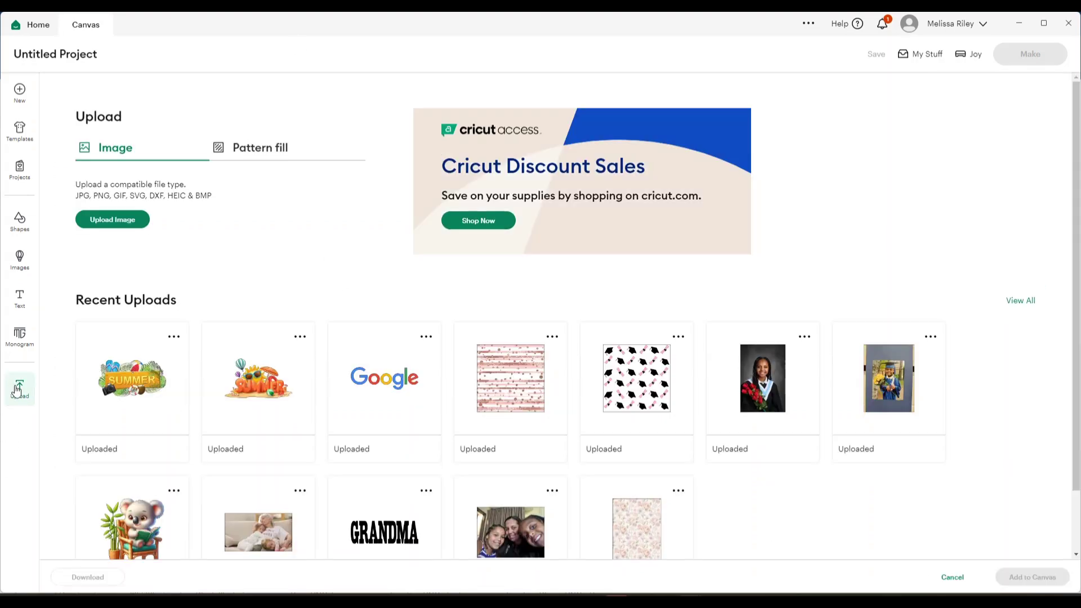
{"action": "left_click", "coordinate": [112, 220]}
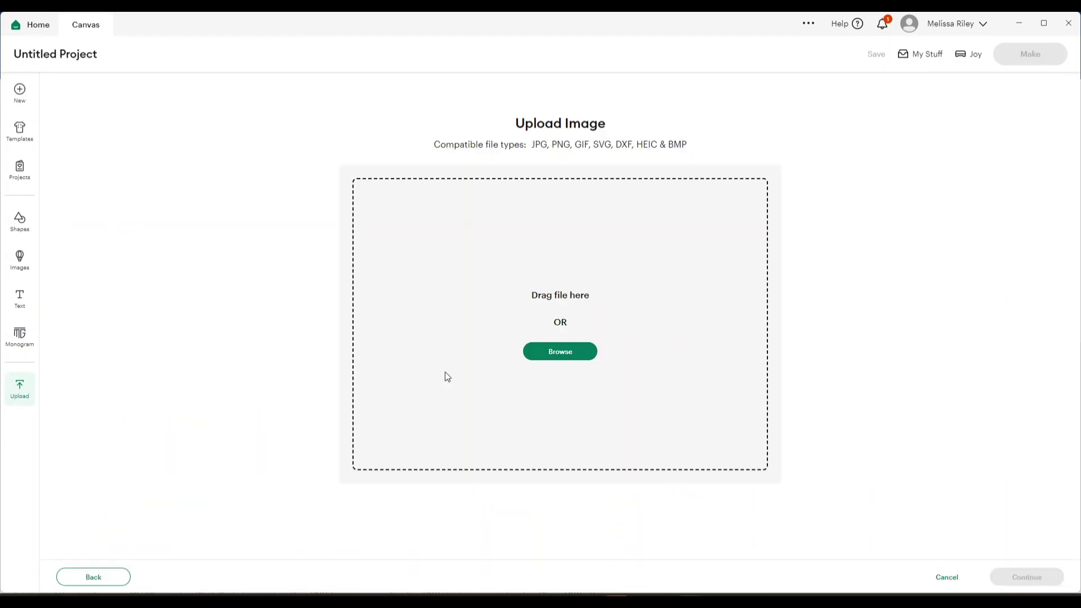
{"action": "left_click", "coordinate": [579, 354]}
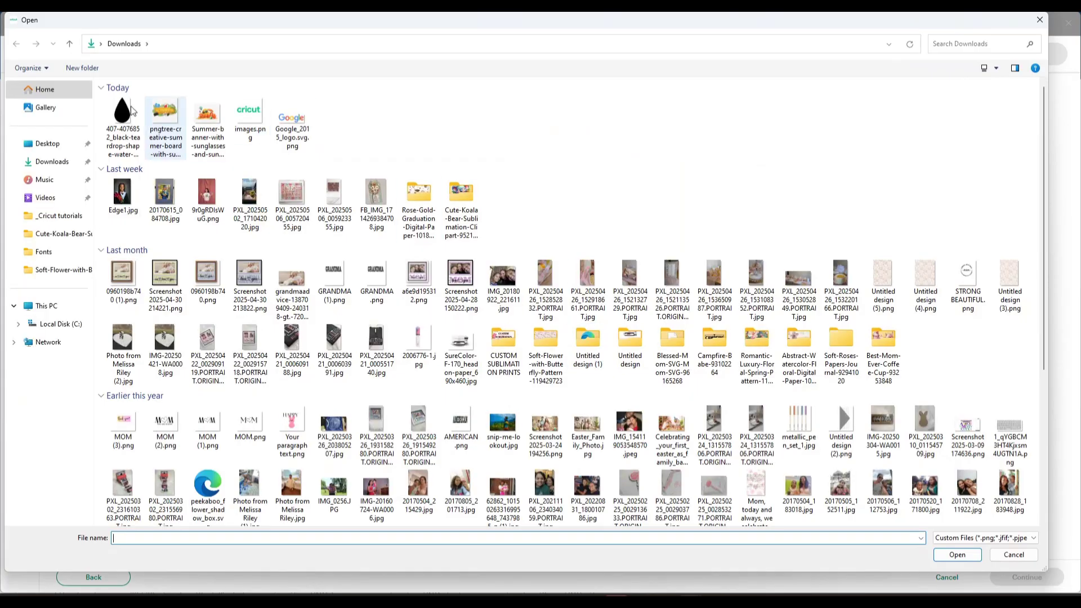
{"action": "left_click", "coordinate": [131, 111]}
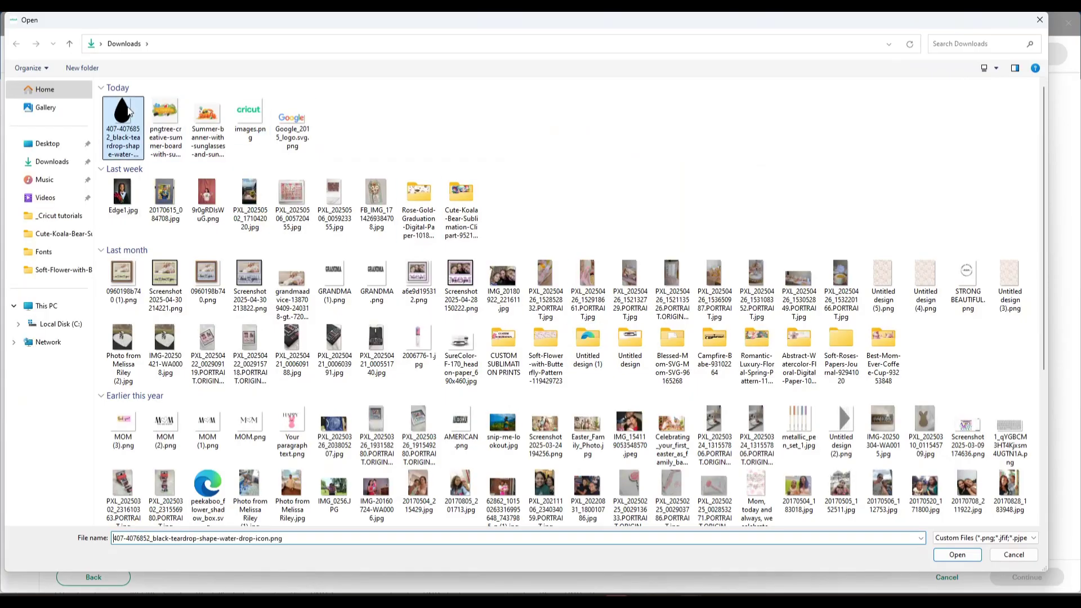
{"action": "left_click", "coordinate": [957, 556]}
Keep the teardrop's background unmodified, convert the upload to a Single Layer and add it to the canvas
{"action": "left_click", "coordinate": [1028, 576]}
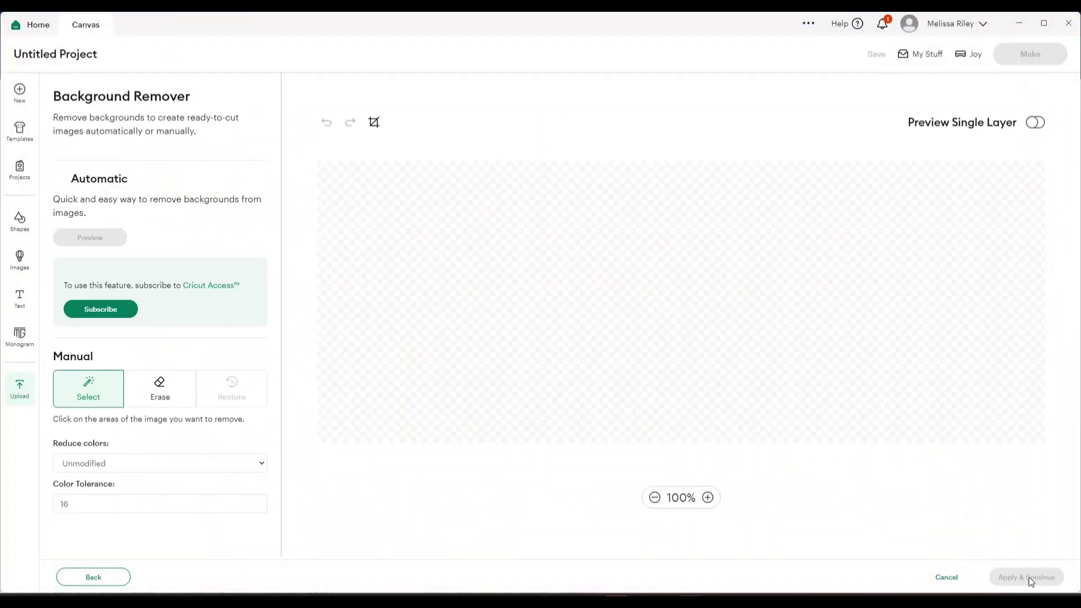
{"action": "left_click", "coordinate": [1028, 578]}
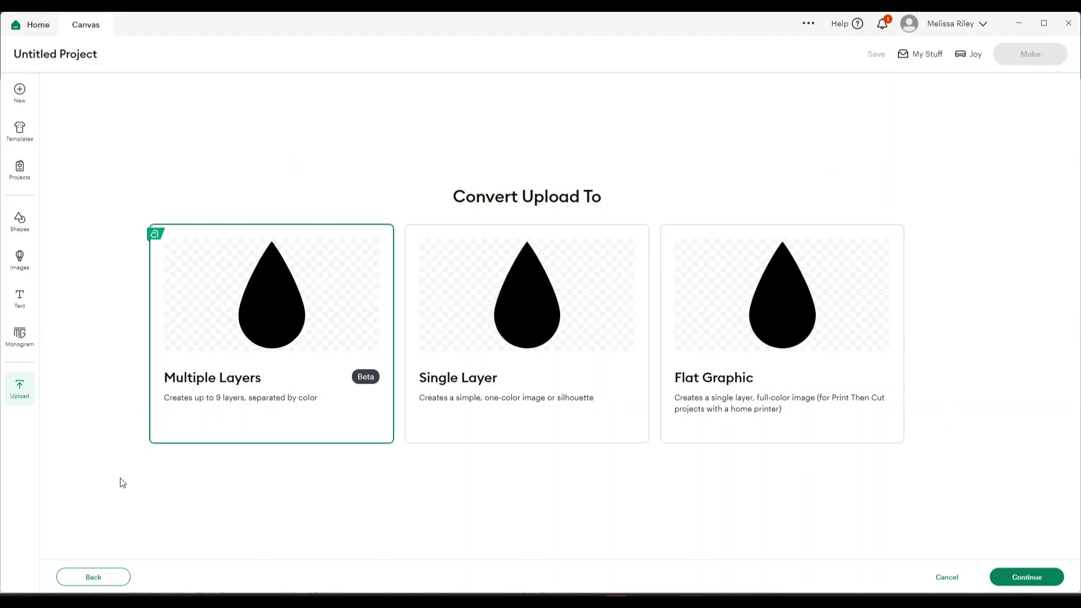
{"action": "left_click", "coordinate": [553, 318]}
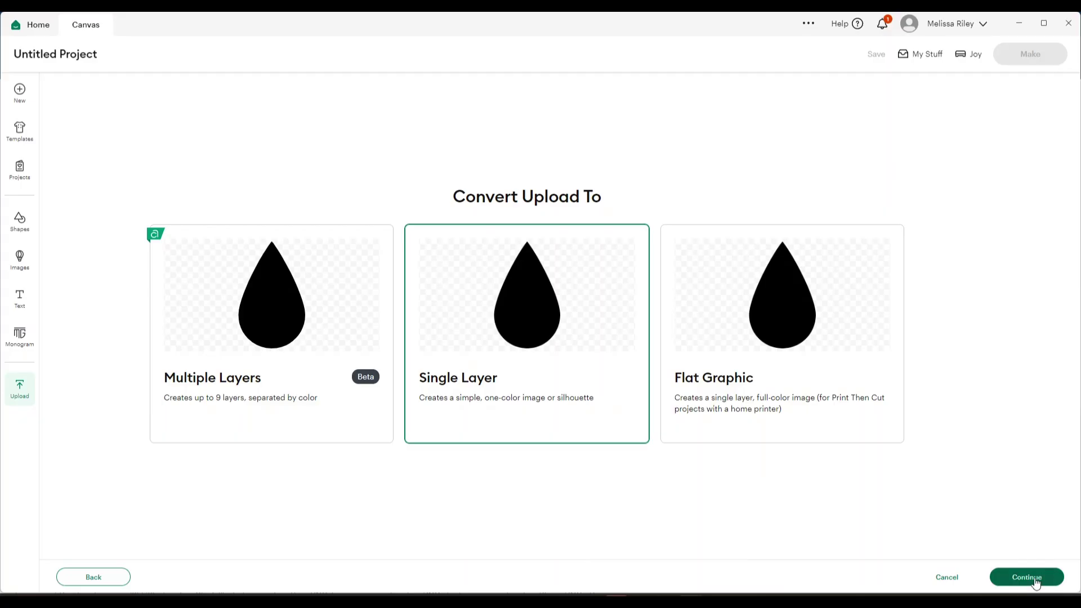
{"action": "left_click", "coordinate": [1036, 580]}
{"action": "left_click", "coordinate": [1035, 580]}
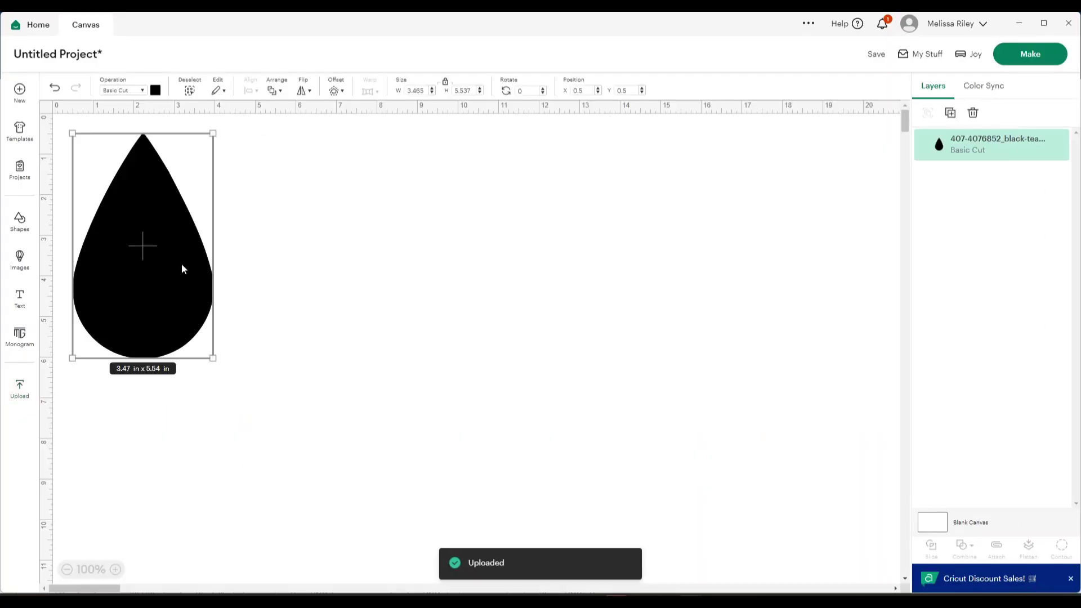
Move the teardrop toward the middle of the canvas and enlarge it to about 6 in wide by 10 in tall
{"action": "left_click_drag", "start_coordinate": [181, 268], "coordinate": [410, 278]}
{"action": "left_click_drag", "start_coordinate": [445, 368], "coordinate": [611, 369]}
{"action": "left_click", "coordinate": [766, 387]}
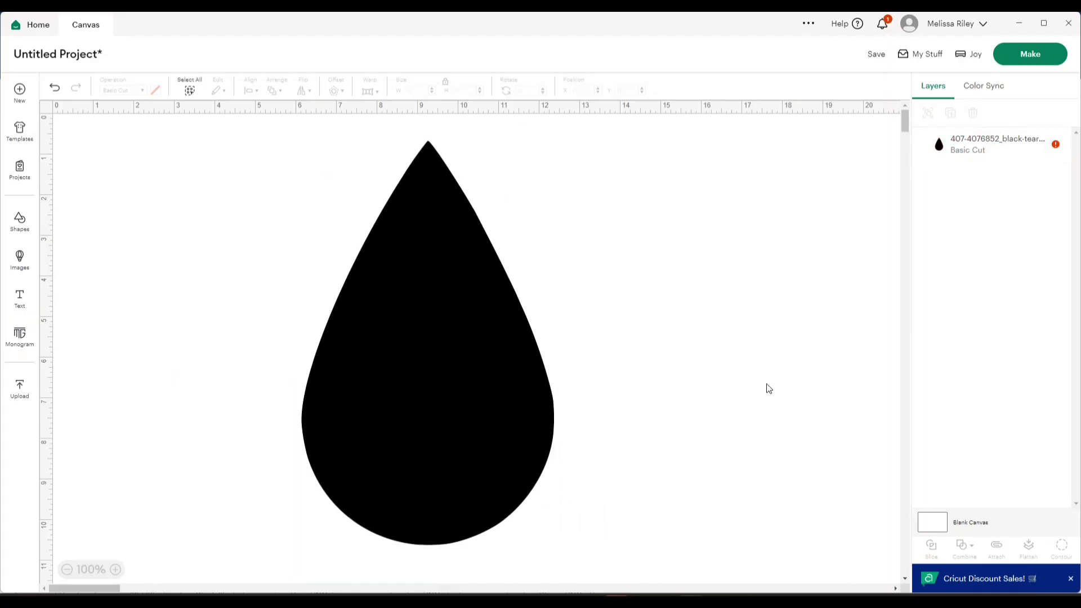
Browse the shape library down to the shapes included with subscription for comparison with the uploaded teardrop
{"action": "left_click", "coordinate": [20, 260]}
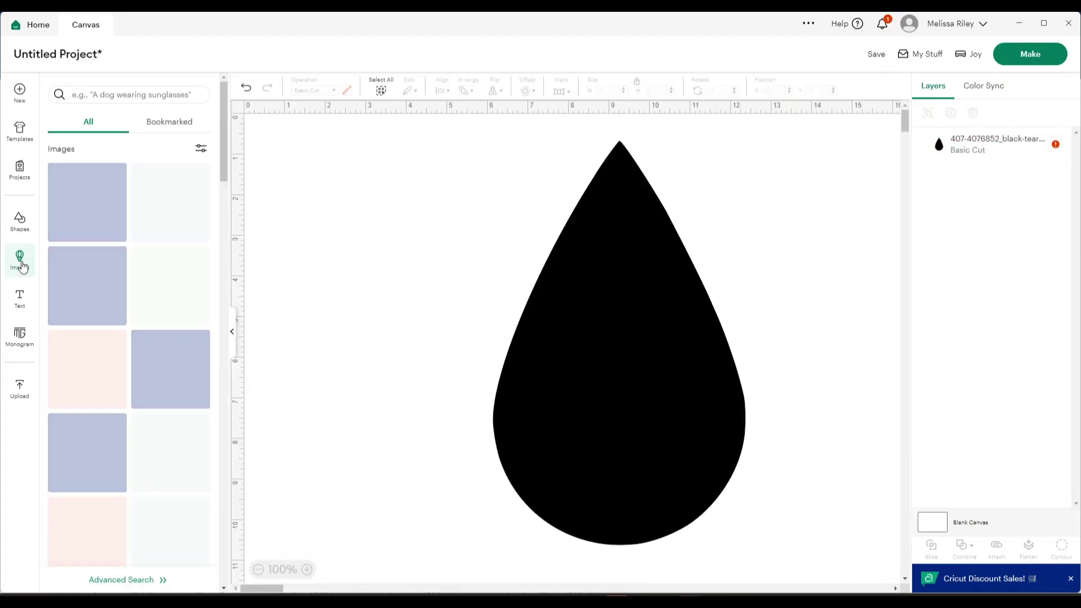
{"action": "left_click", "coordinate": [19, 222]}
{"action": "scroll", "coordinate": [185, 231], "scroll_direction": "down", "scroll_amount": 2}
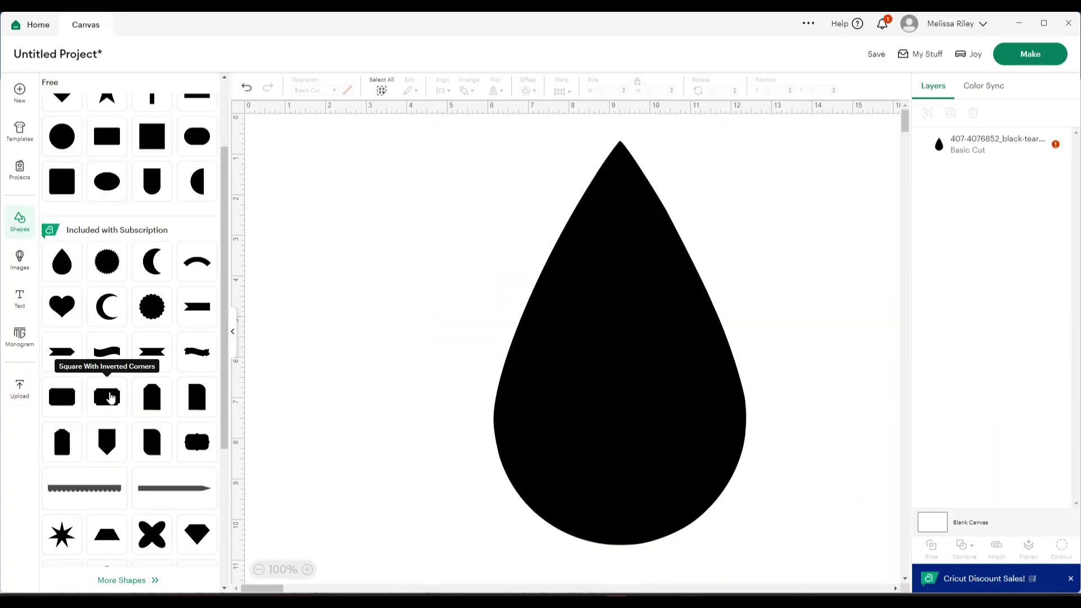
Check the remaining subscription shapes, close the shape library and delete the teardrop from the canvas
{"action": "scroll", "coordinate": [175, 484], "scroll_direction": "down", "scroll_amount": 4}
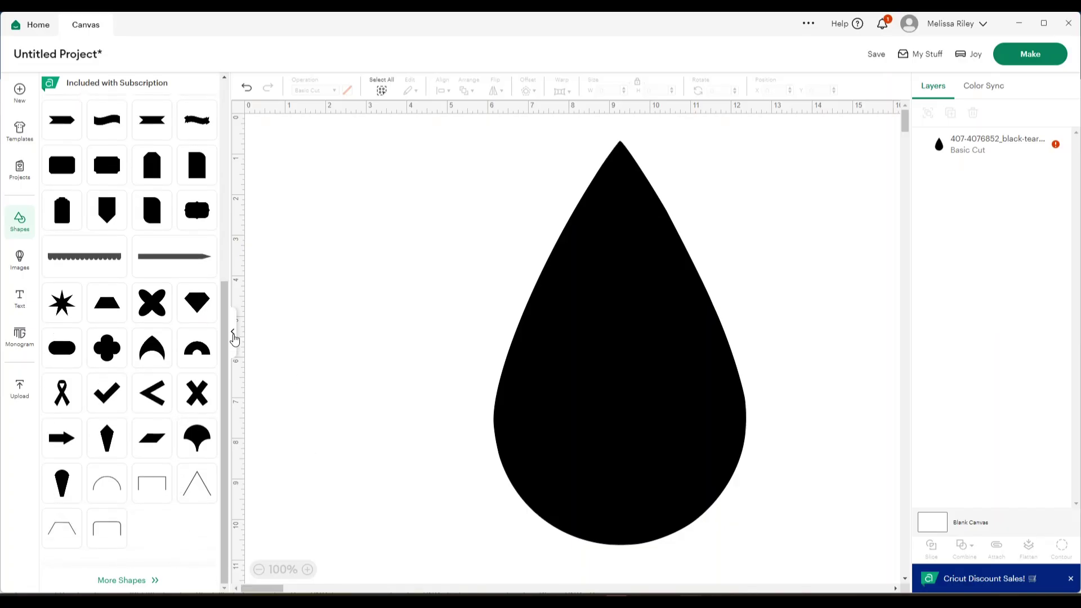
{"action": "left_click", "coordinate": [234, 332]}
{"action": "left_click", "coordinate": [483, 335]}
{"action": "left_click", "coordinate": [973, 112]}
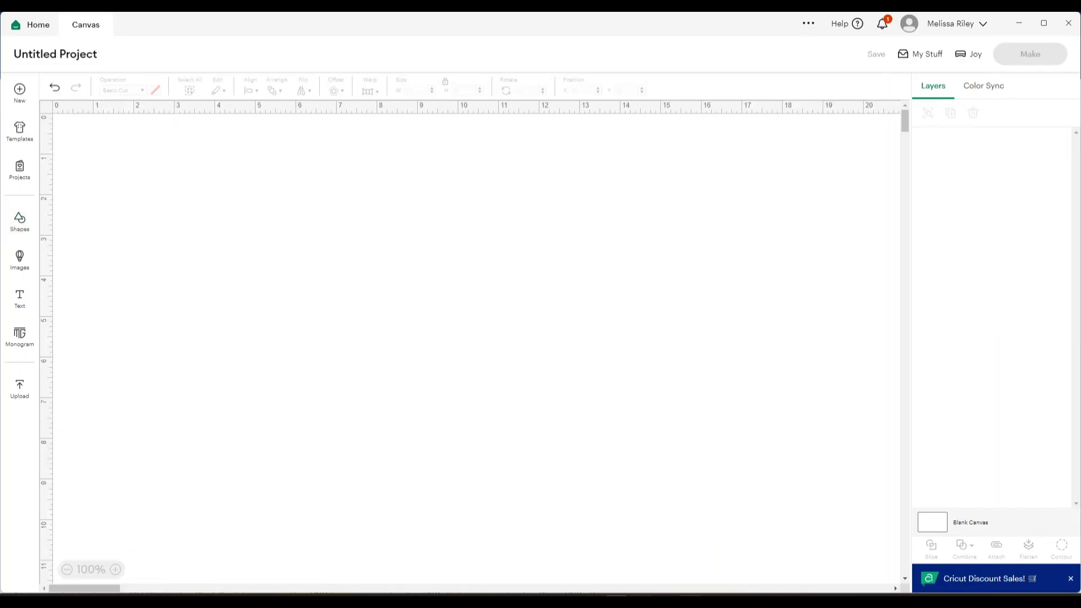
Switch to the Google image results in Chrome and search for "summer png"
{"action": "left_click", "coordinate": [668, 588]}
{"action": "left_click", "coordinate": [668, 585]}
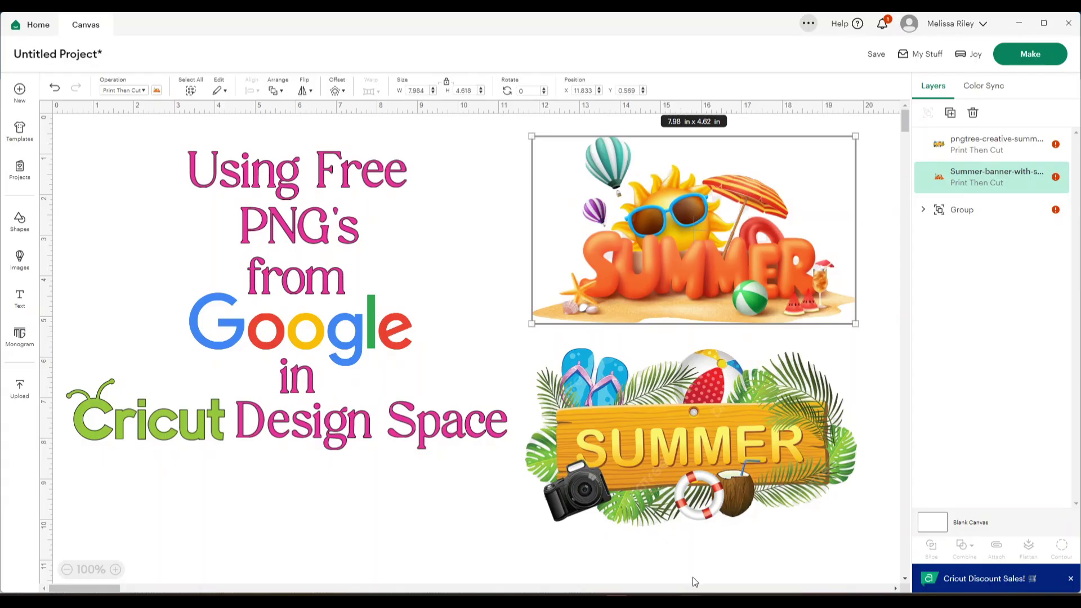
{"action": "left_click", "coordinate": [727, 557]}
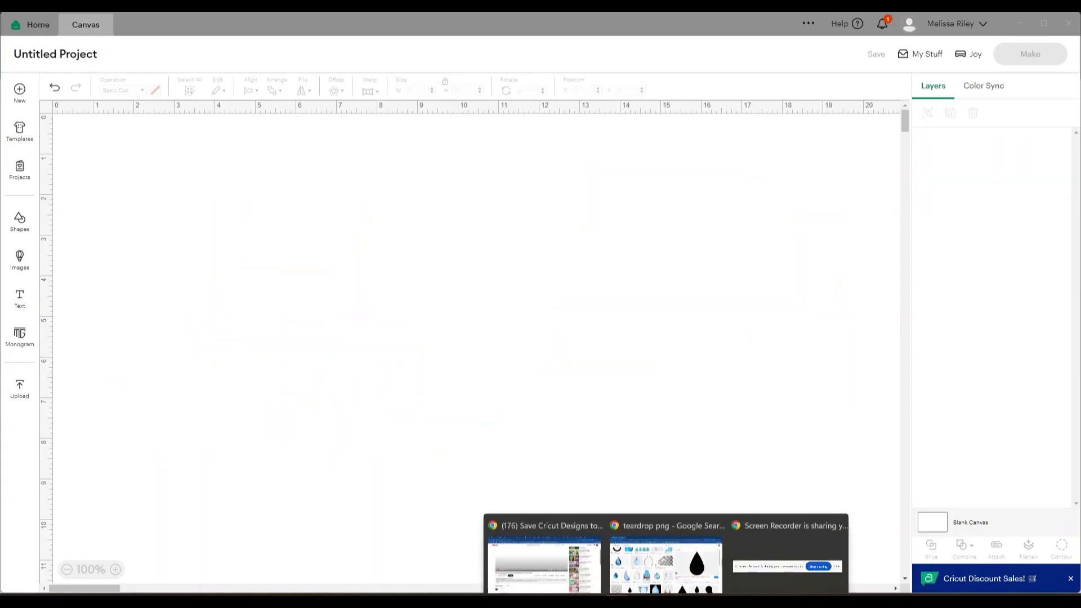
{"action": "left_click", "coordinate": [664, 546]}
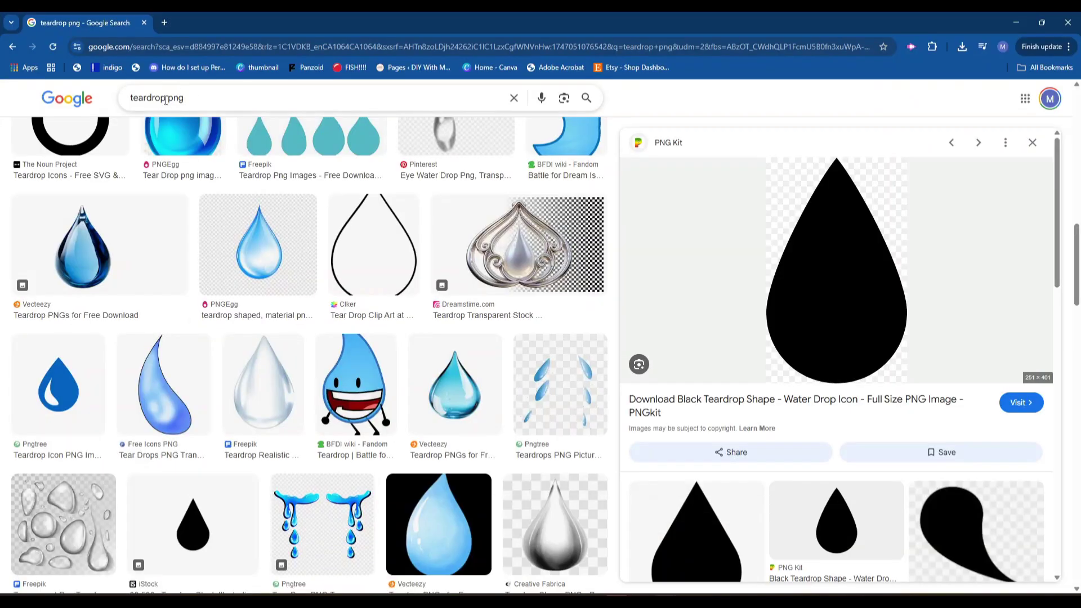
{"action": "left_click_drag", "start_coordinate": [165, 99], "coordinate": [128, 104]}
{"action": "type", "text": "summer"}
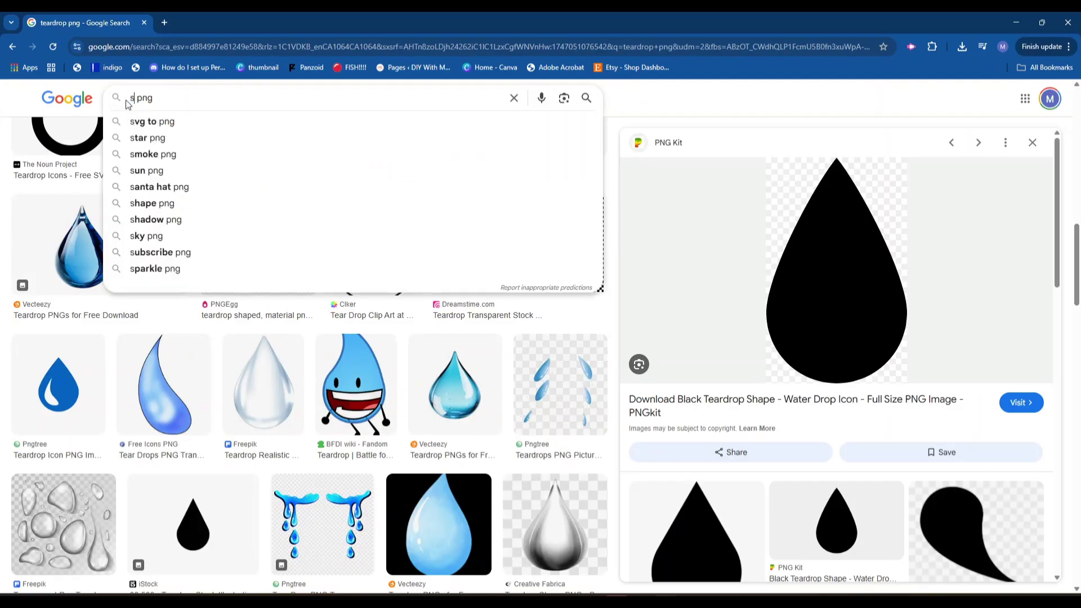
{"action": "key", "text": "Return"}
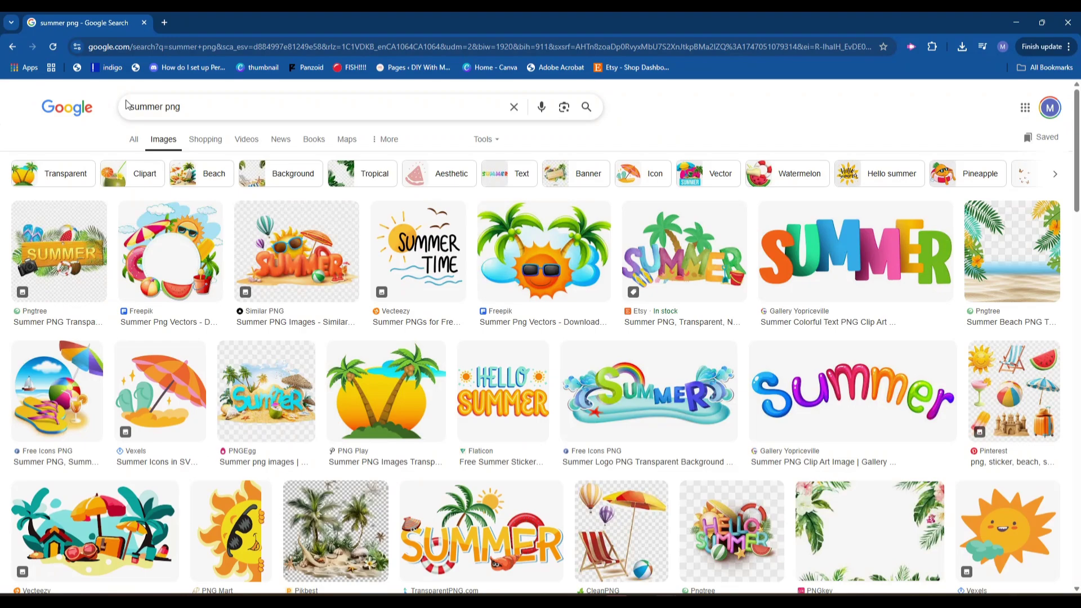
Change the image search to "graduations png"
{"action": "left_click_drag", "start_coordinate": [160, 109], "coordinate": [109, 110]}
{"action": "type", "text": "graduation"}
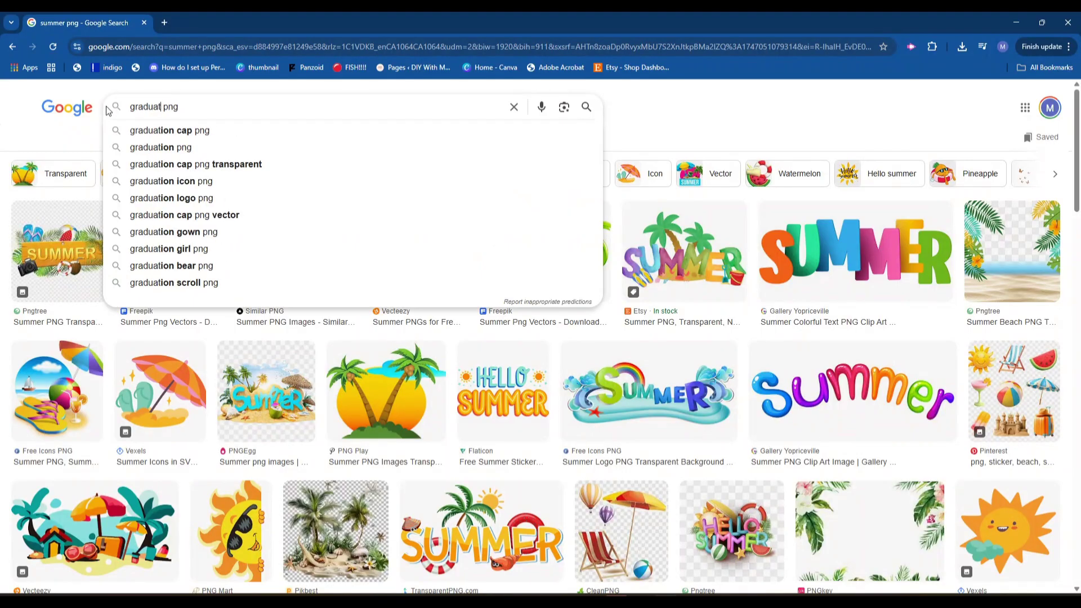
{"action": "type", "text": "s"}
{"action": "key", "text": "Return"}
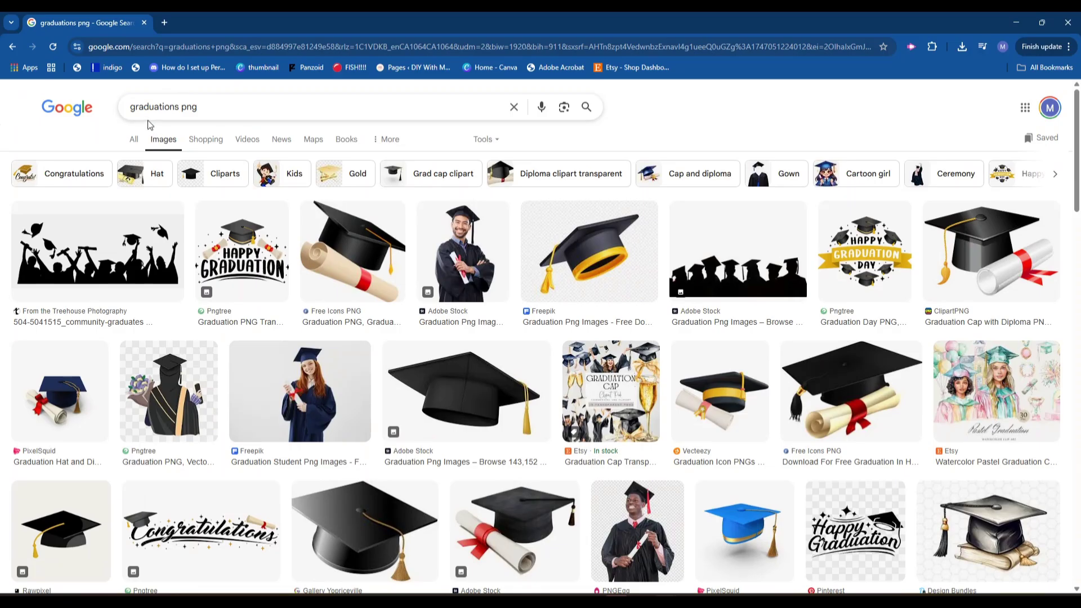
Refine the image search to "graduation cap with dipolma png"
{"action": "left_click", "coordinate": [222, 107]}
{"action": "key", "text": "Left"}
{"action": "key", "text": "Left"}
{"action": "key", "text": "Left"}
{"action": "key", "text": "Left"}
{"action": "key", "text": "BackSpace"}
{"action": "type", "text": "cap"}
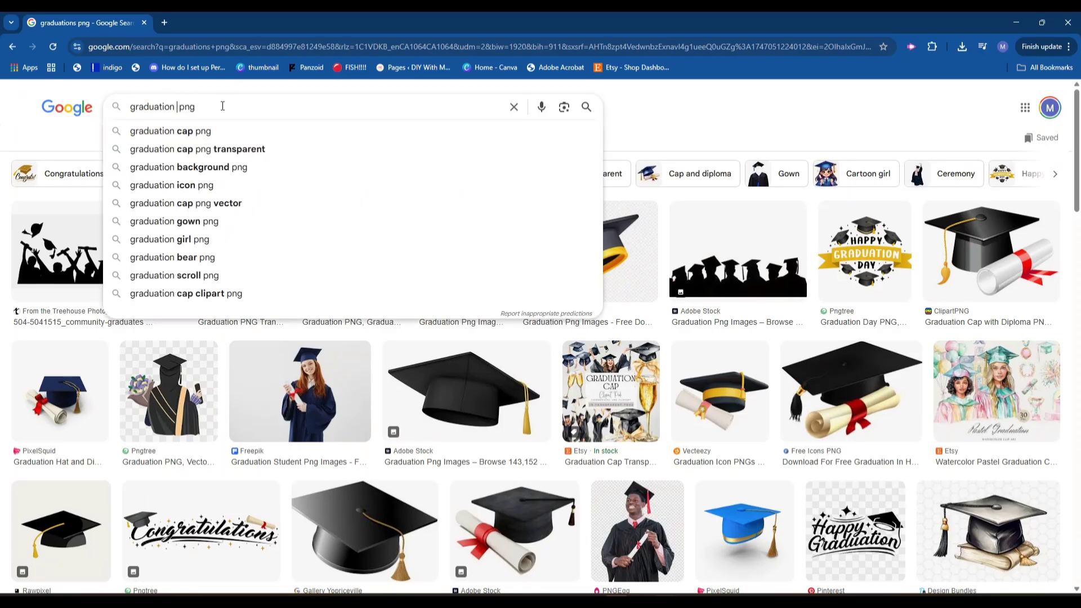
{"action": "type", "text": " with"}
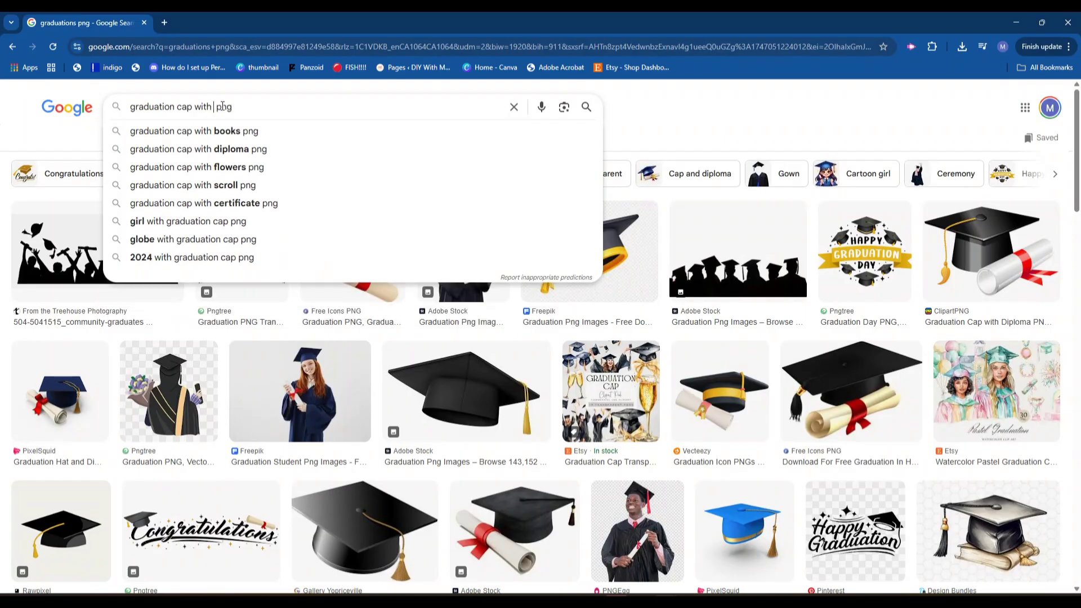
{"action": "type", "text": " dipo "}
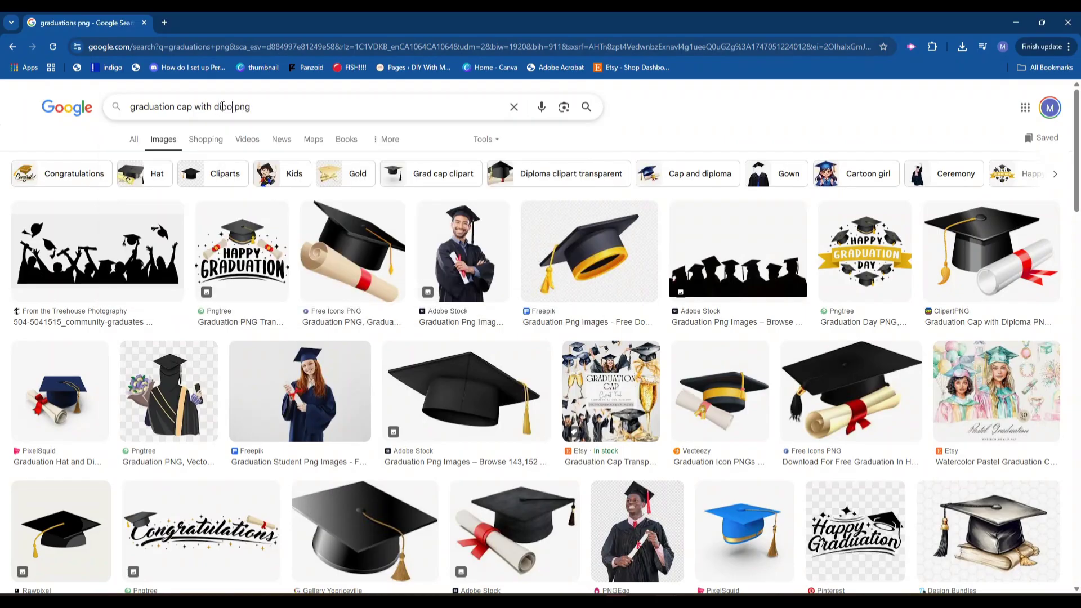
{"action": "type", "text": "lma"}
{"action": "key", "text": "Return"}
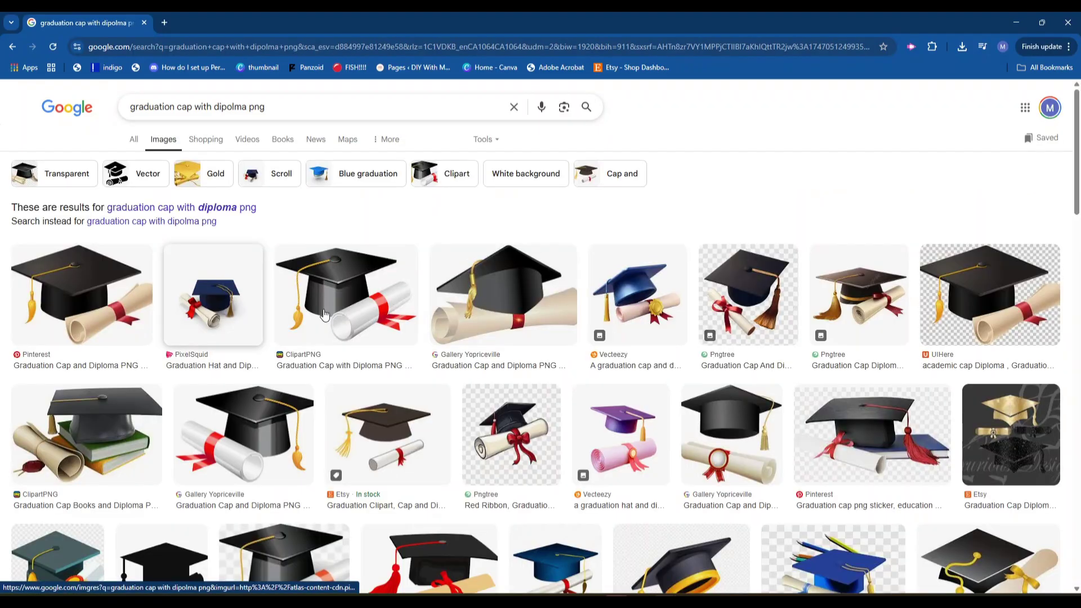
Preview the UIHere graduation cap and diploma image on the checkered background, copy it and start saving it as a file
{"action": "left_click", "coordinate": [336, 325]}
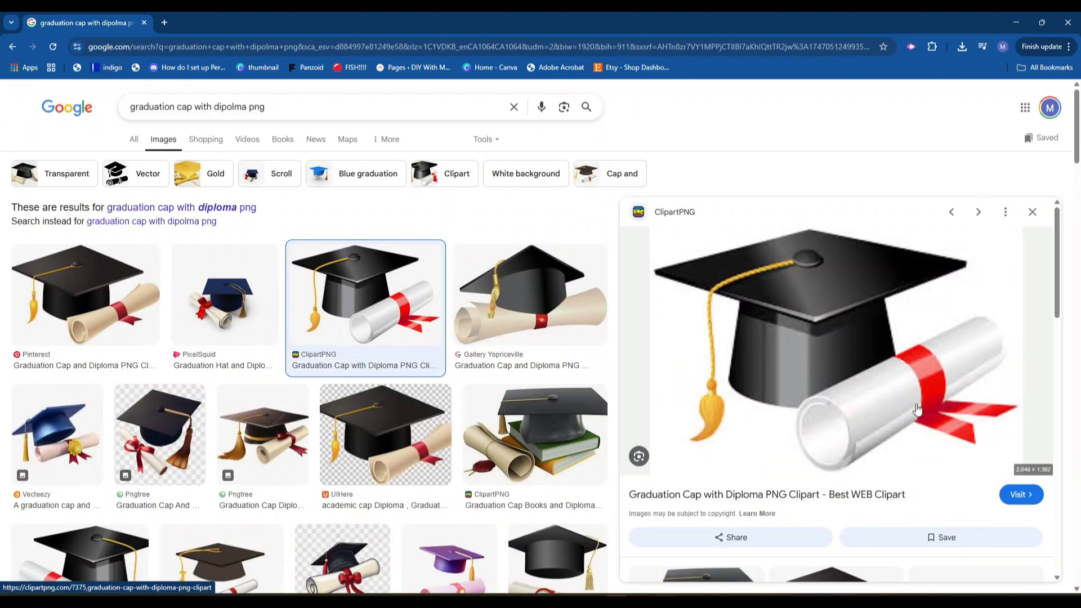
{"action": "left_click", "coordinate": [384, 433]}
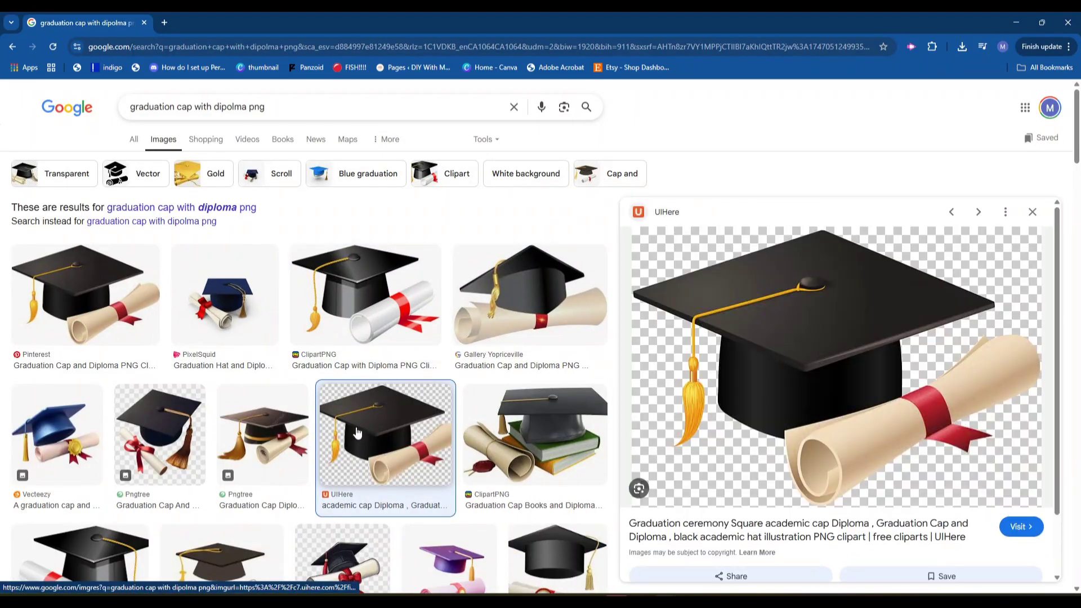
{"action": "right_click", "coordinate": [817, 313]}
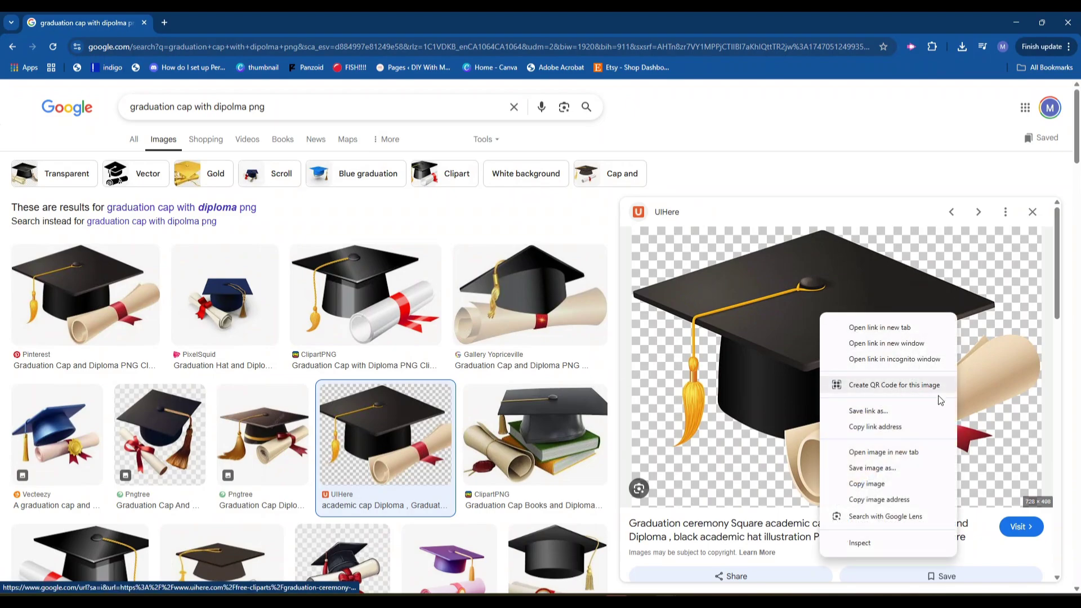
{"action": "left_click", "coordinate": [913, 483]}
{"action": "right_click", "coordinate": [816, 378]}
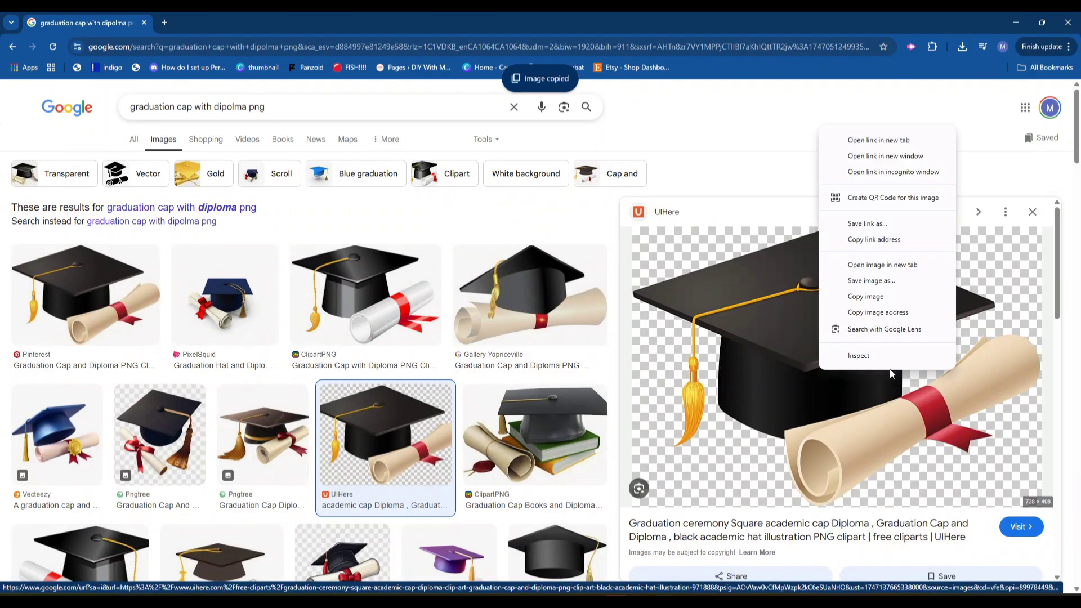
{"action": "left_click", "coordinate": [894, 284]}
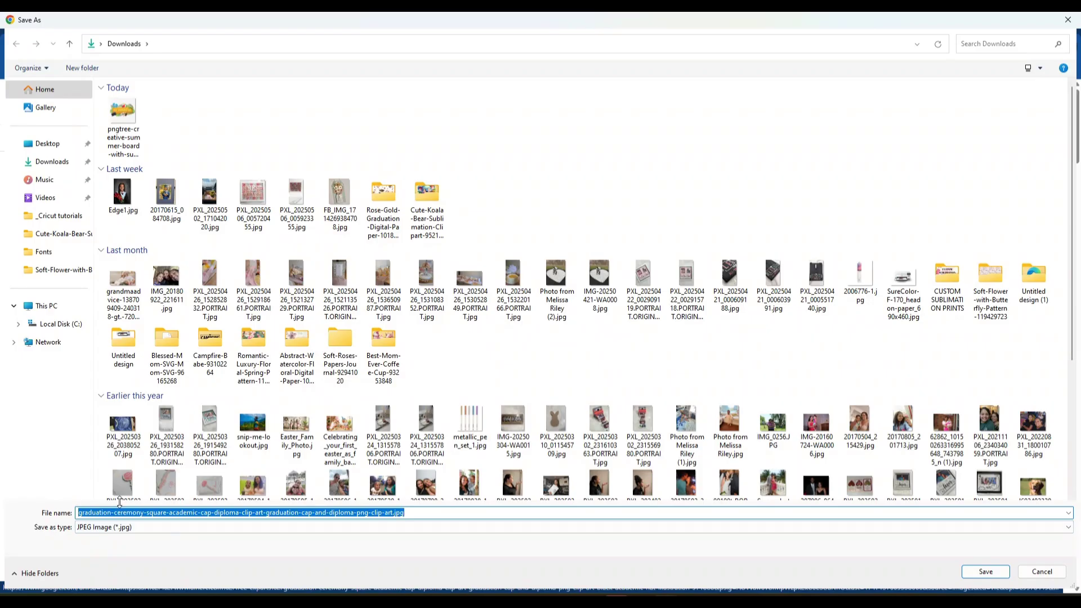
Check the compatible upload file types in the blank Cricut Design Space project and return to the save dialog
{"action": "left_click", "coordinate": [691, 602]}
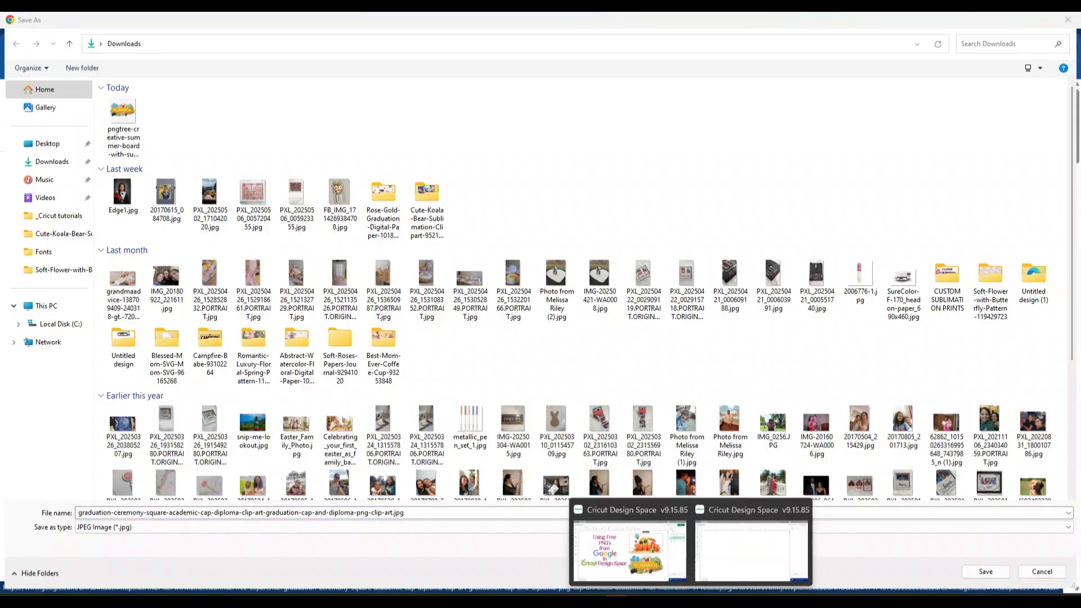
{"action": "left_click", "coordinate": [751, 550]}
{"action": "left_click", "coordinate": [25, 386]}
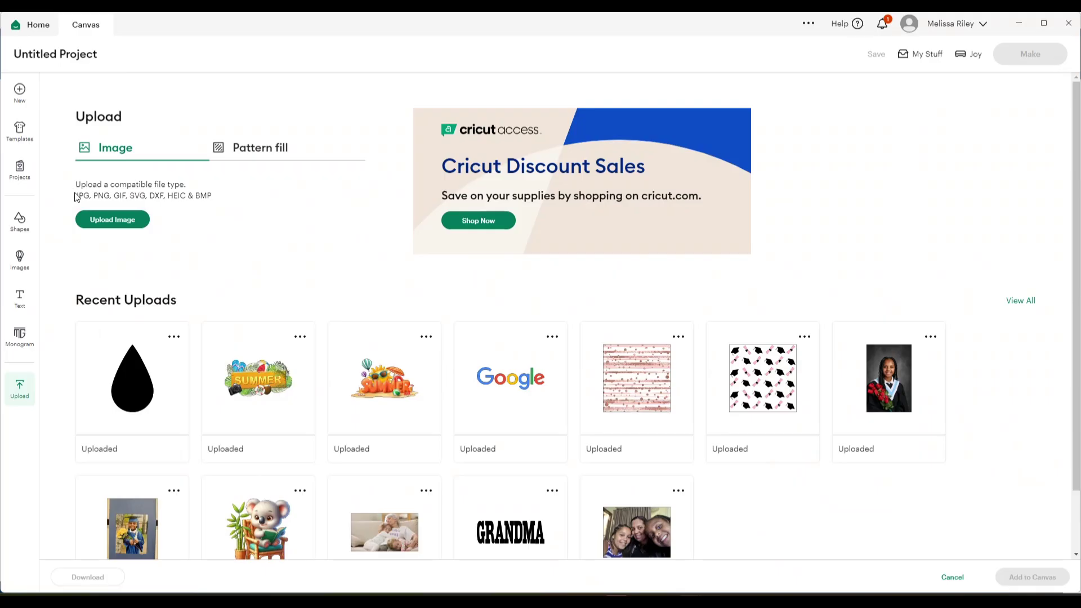
{"action": "left_click_drag", "start_coordinate": [77, 197], "coordinate": [228, 200]}
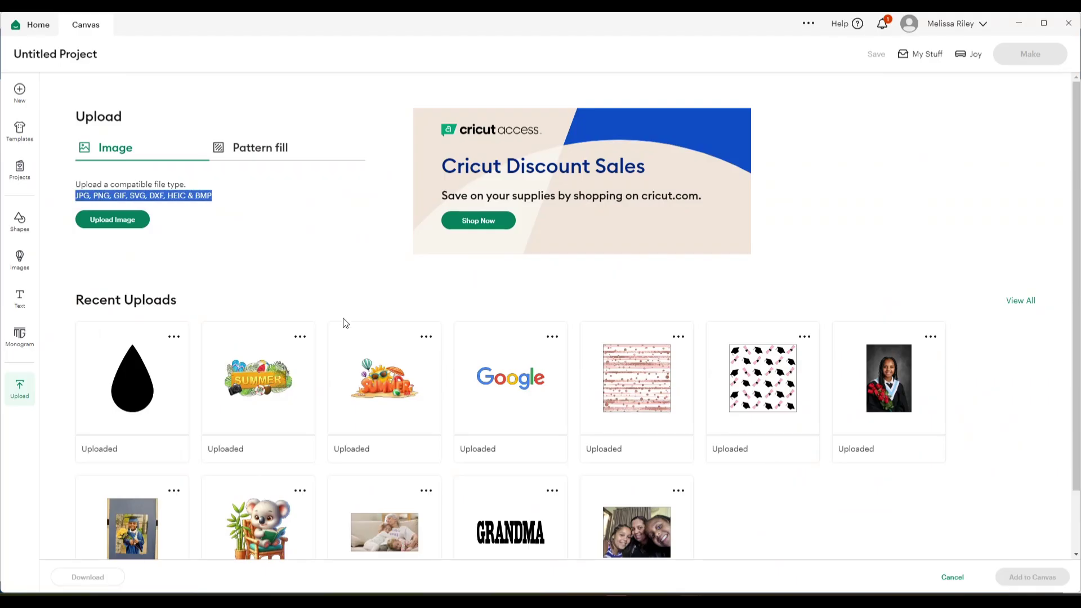
{"action": "left_click", "coordinate": [1017, 24]}
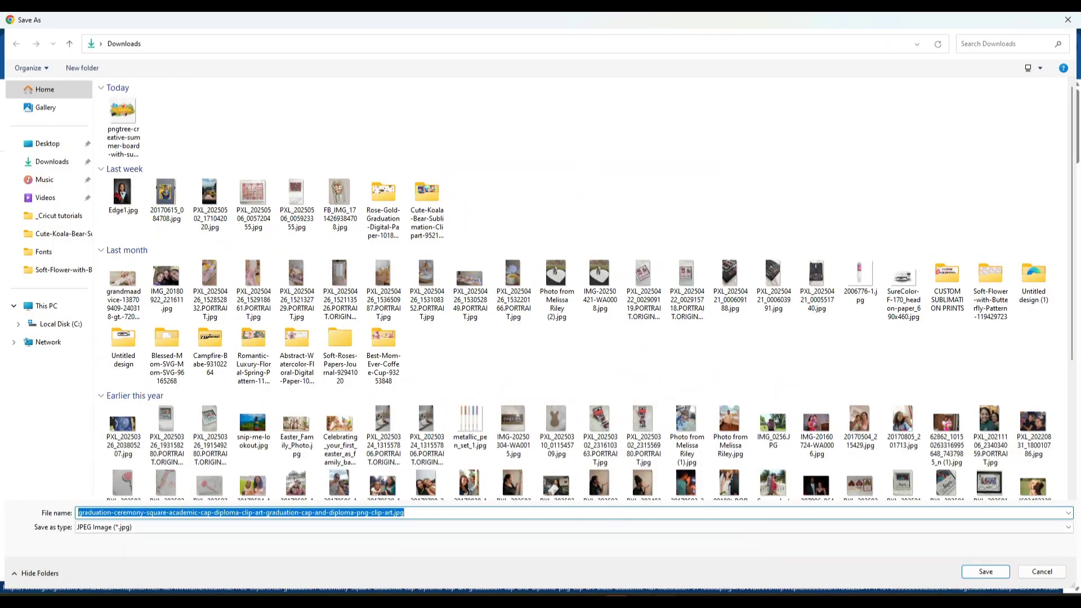
Save the graduation cap as a JPEG in Downloads, switch to Cricut Design Space and load it as an image upload
{"action": "left_click", "coordinate": [986, 572]}
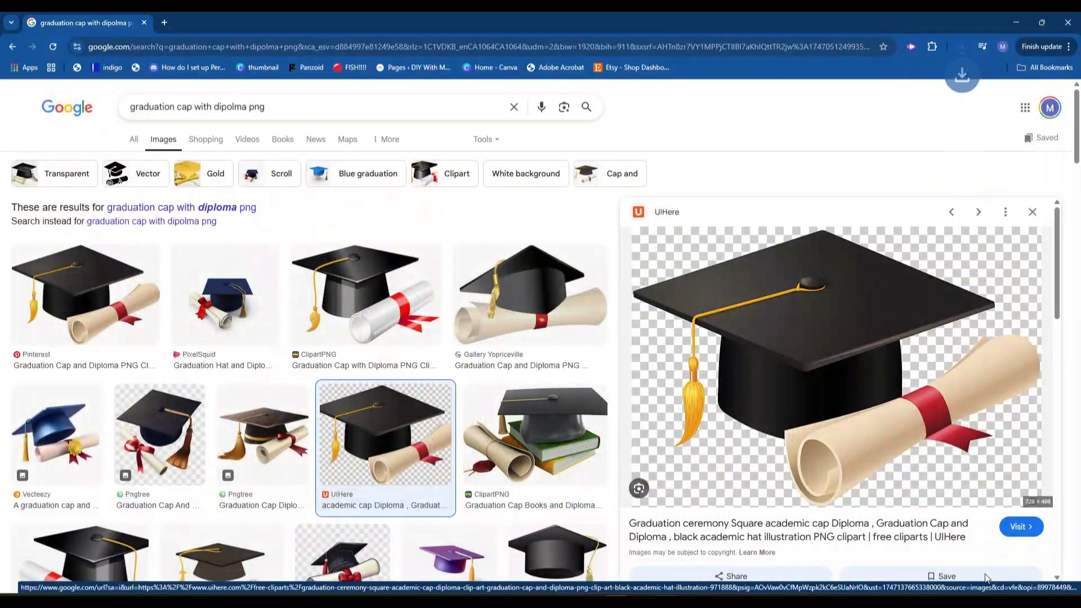
{"action": "mouse_move", "coordinate": [690, 600]}
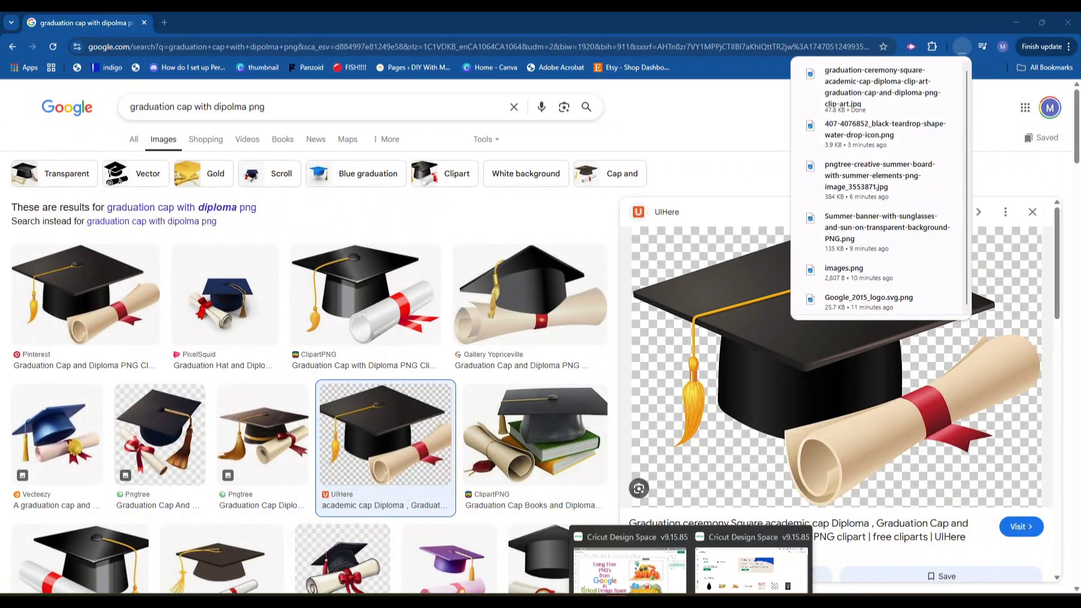
{"action": "left_click", "coordinate": [752, 549]}
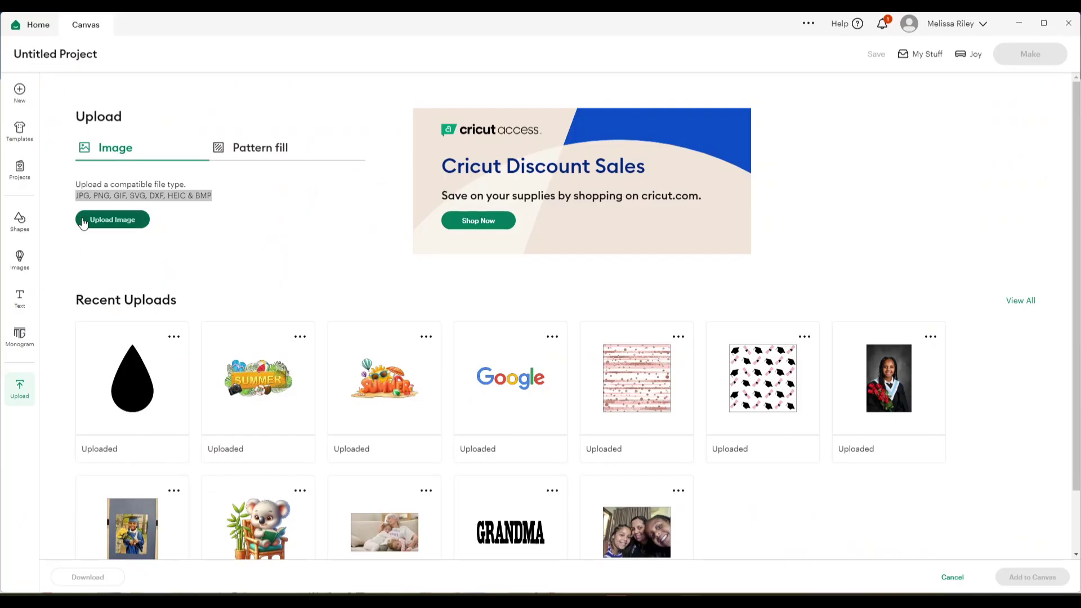
{"action": "left_click", "coordinate": [103, 224]}
{"action": "left_click", "coordinate": [556, 352]}
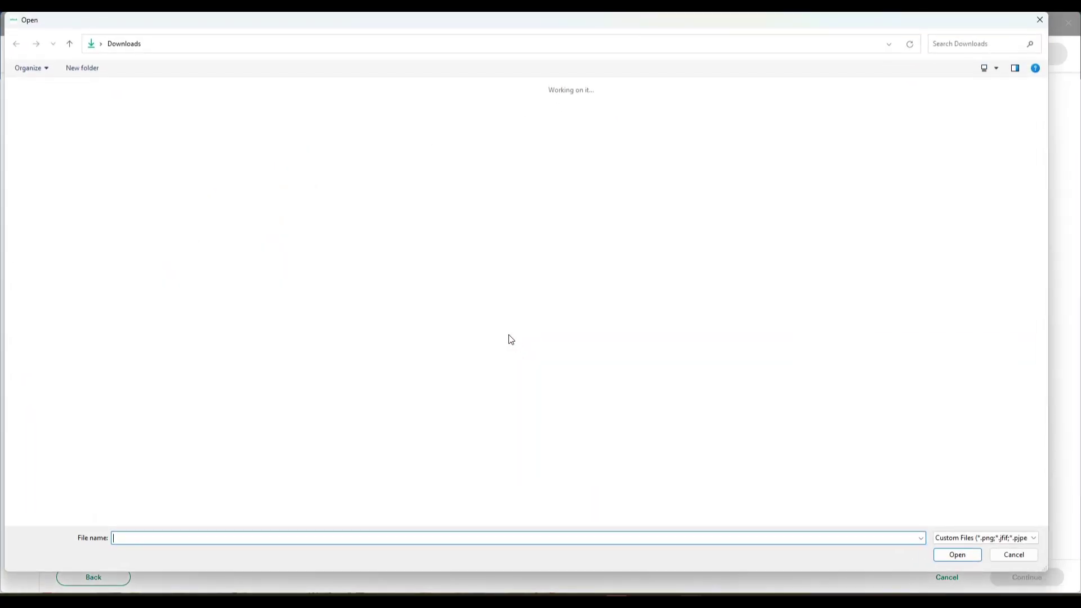
{"action": "left_click", "coordinate": [118, 121]}
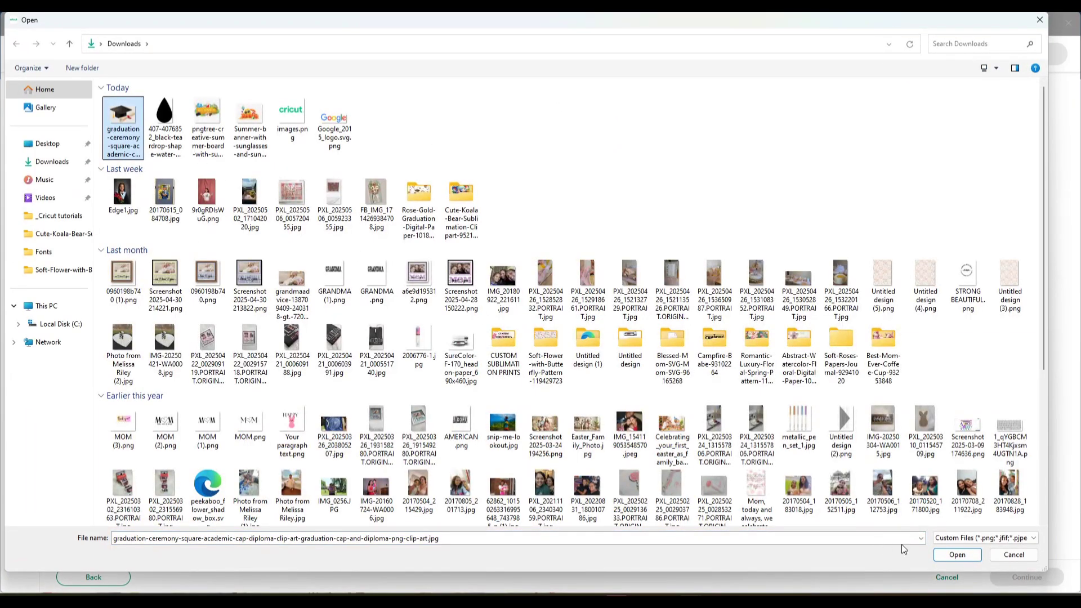
{"action": "left_click", "coordinate": [957, 555]}
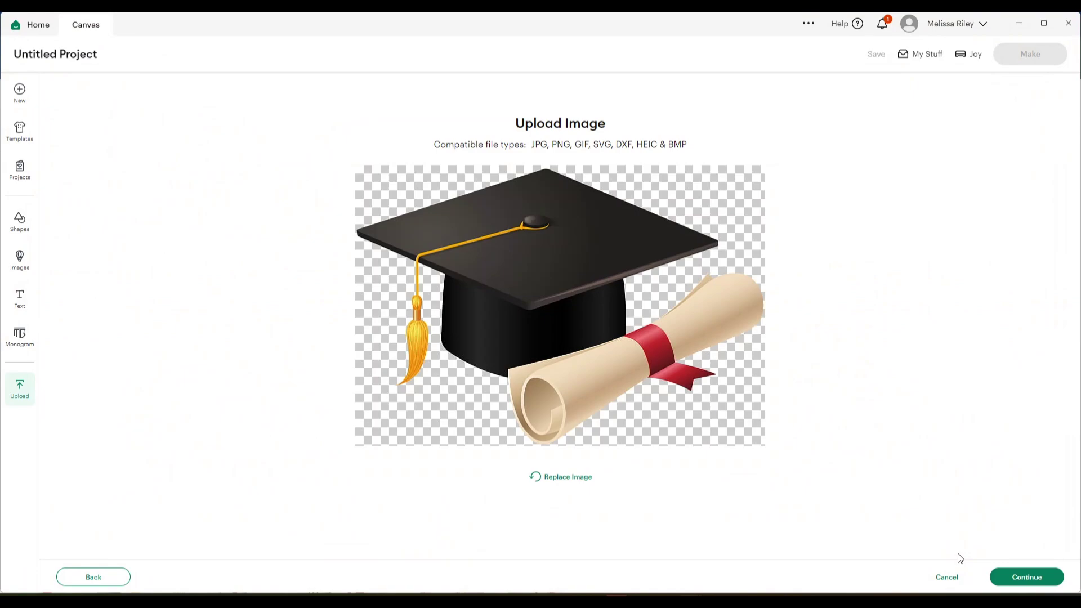
{"action": "left_click", "coordinate": [1032, 577]}
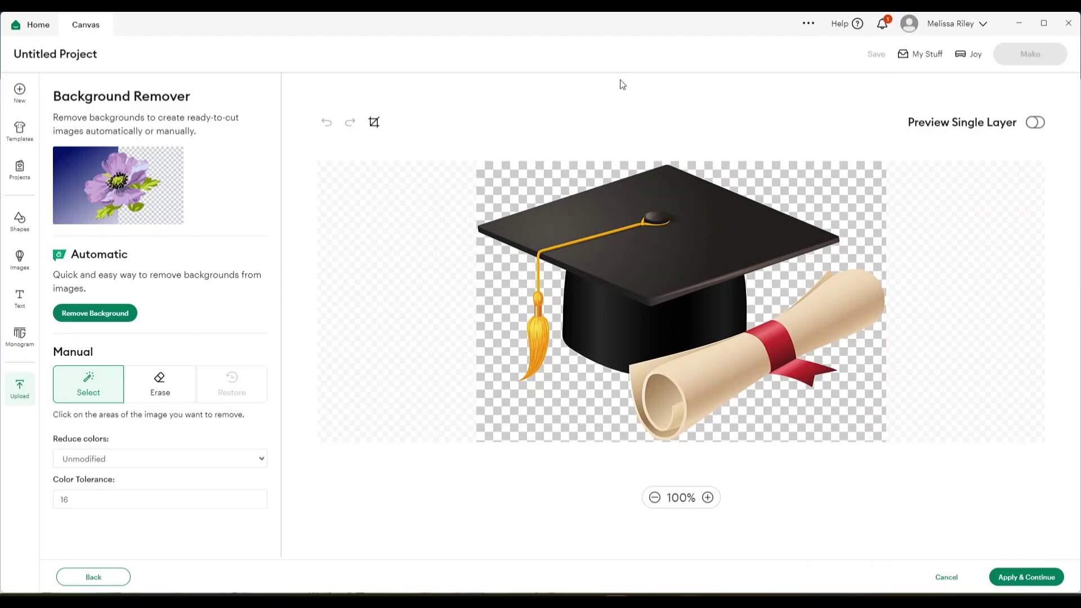
Remove the graduation cap's background automatically, comparing the single-layer preview before and after the removal
{"action": "left_click", "coordinate": [1034, 124]}
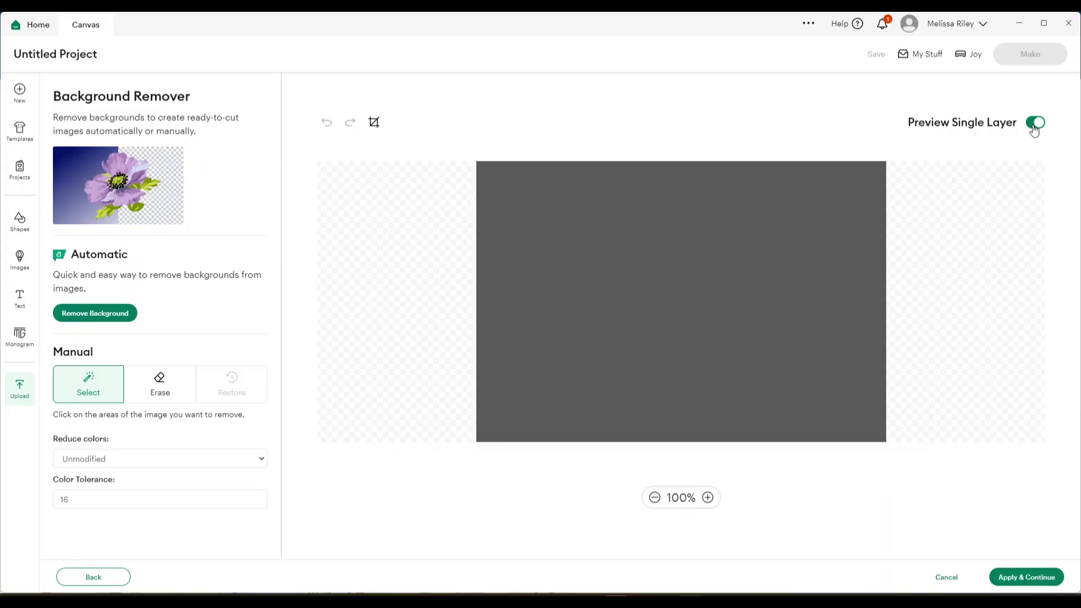
{"action": "left_click", "coordinate": [1034, 125]}
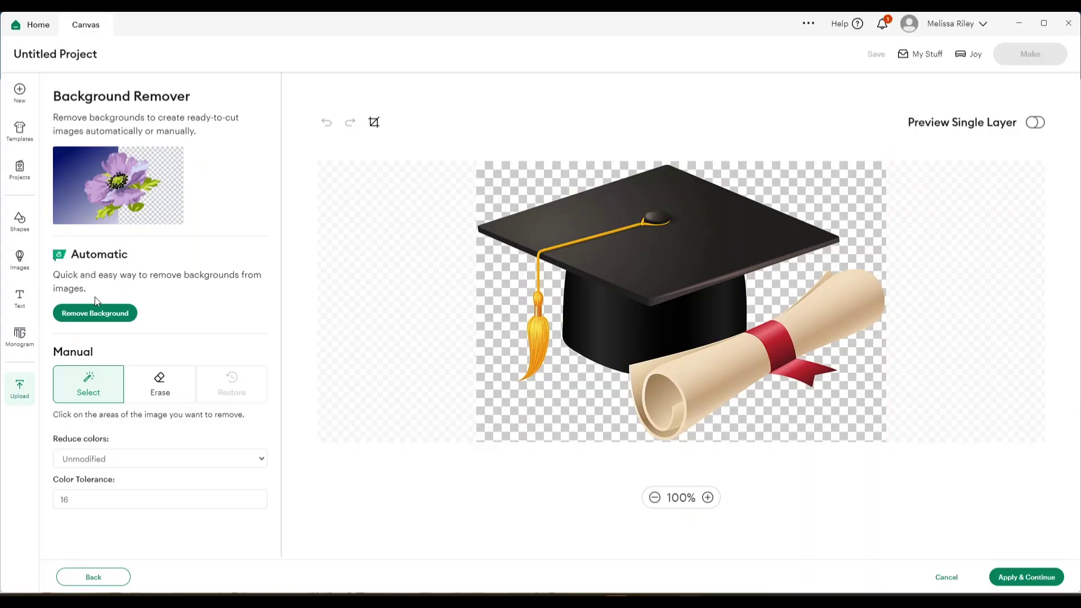
{"action": "left_click", "coordinate": [92, 316]}
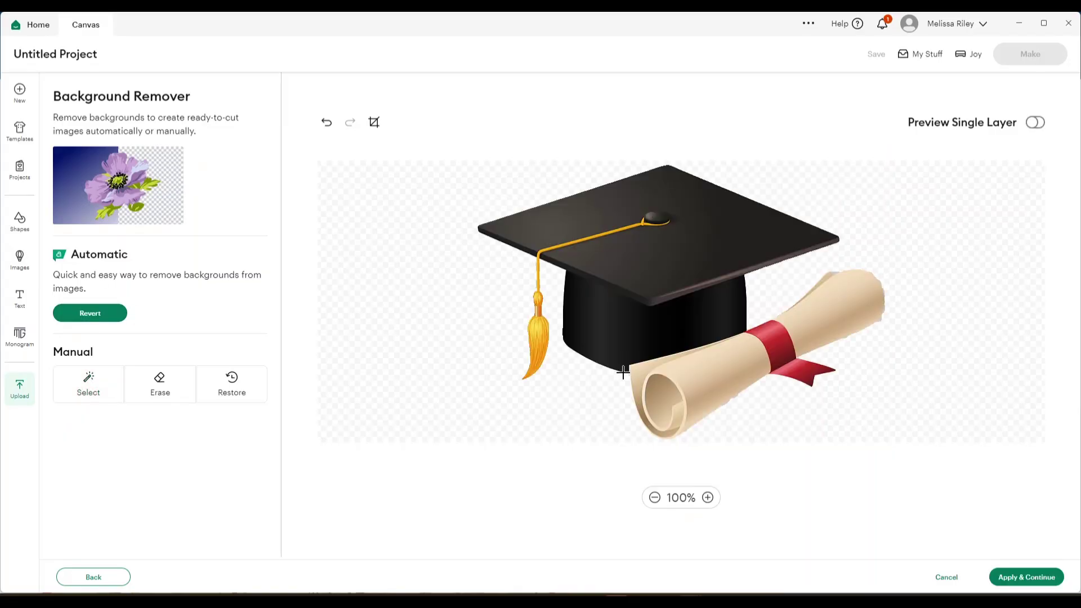
{"action": "left_click", "coordinate": [1032, 124]}
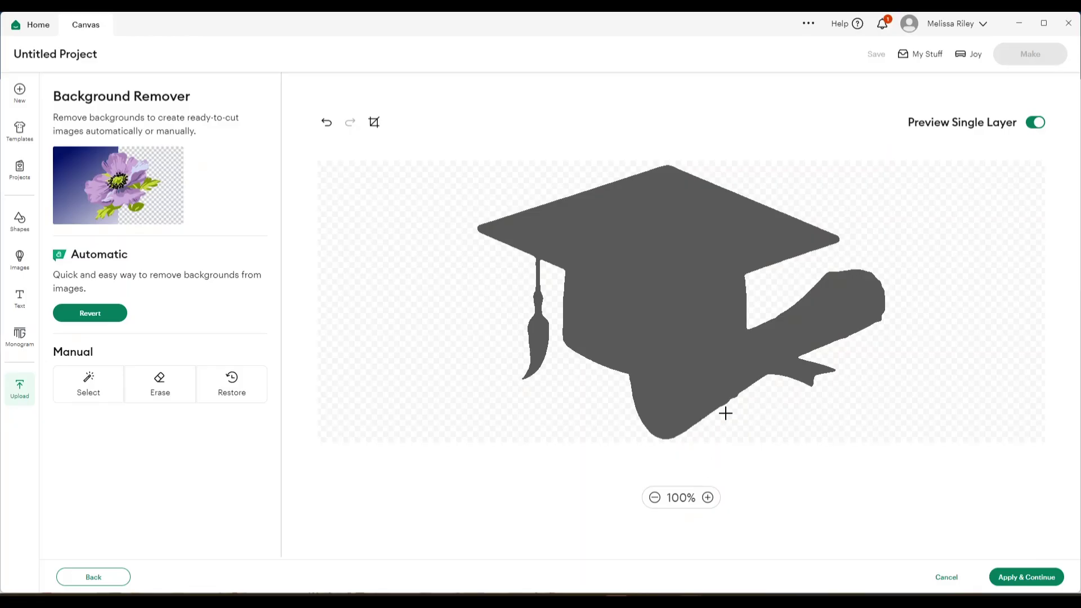
{"action": "left_click", "coordinate": [1035, 123]}
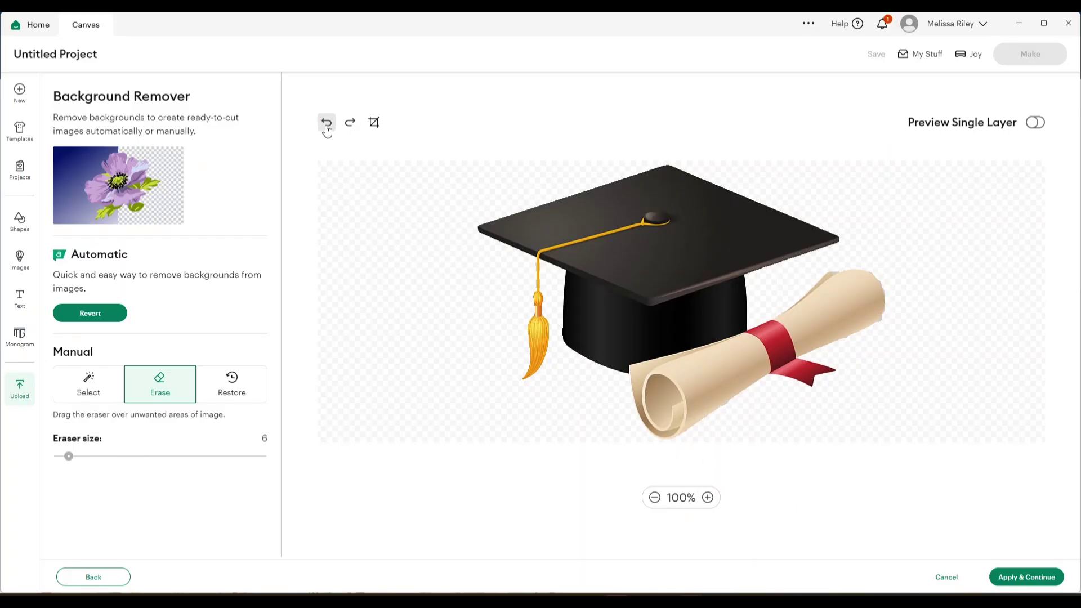
{"action": "left_click", "coordinate": [884, 321]}
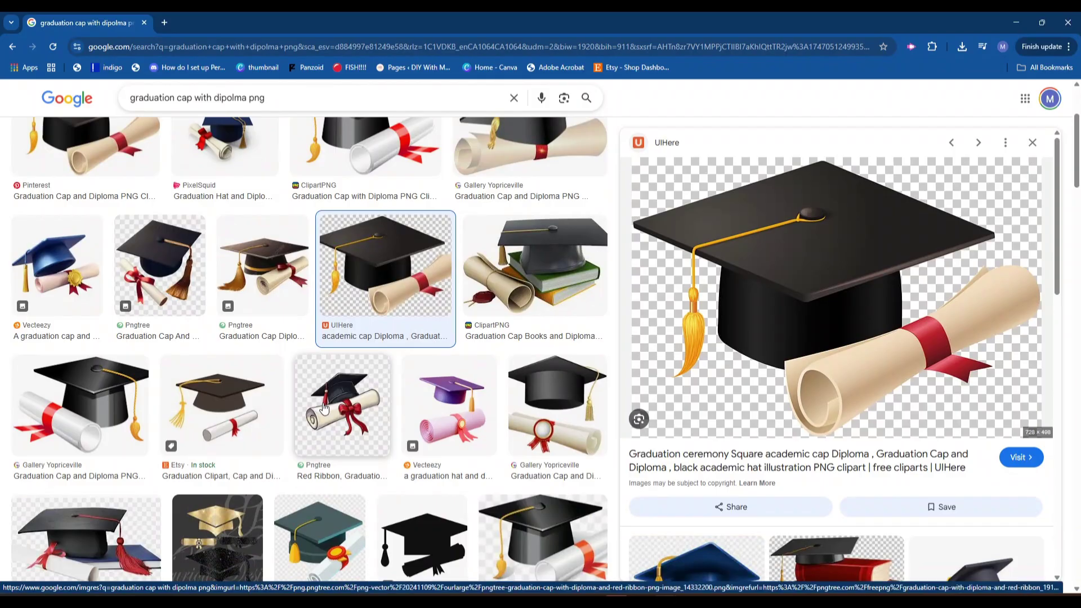
Download the Gallery Yopriceville graduation cap and diploma PNG, switch to Cricut Design Space and cancel the unfinished upload of the previous cap
{"action": "left_click", "coordinate": [151, 292]}
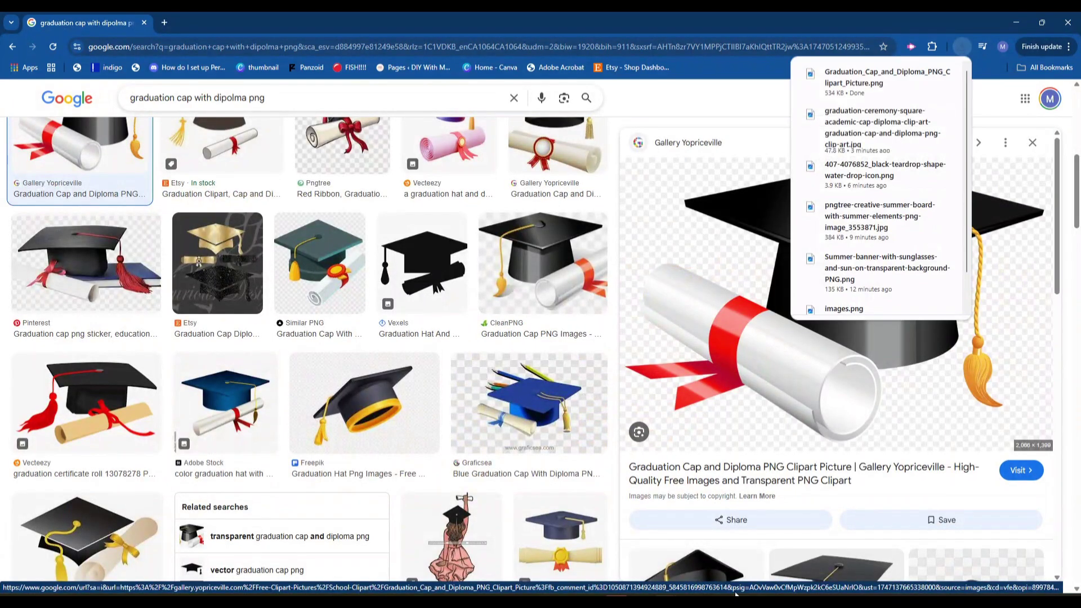
{"action": "mouse_move", "coordinate": [691, 600]}
{"action": "left_click", "coordinate": [750, 527]}
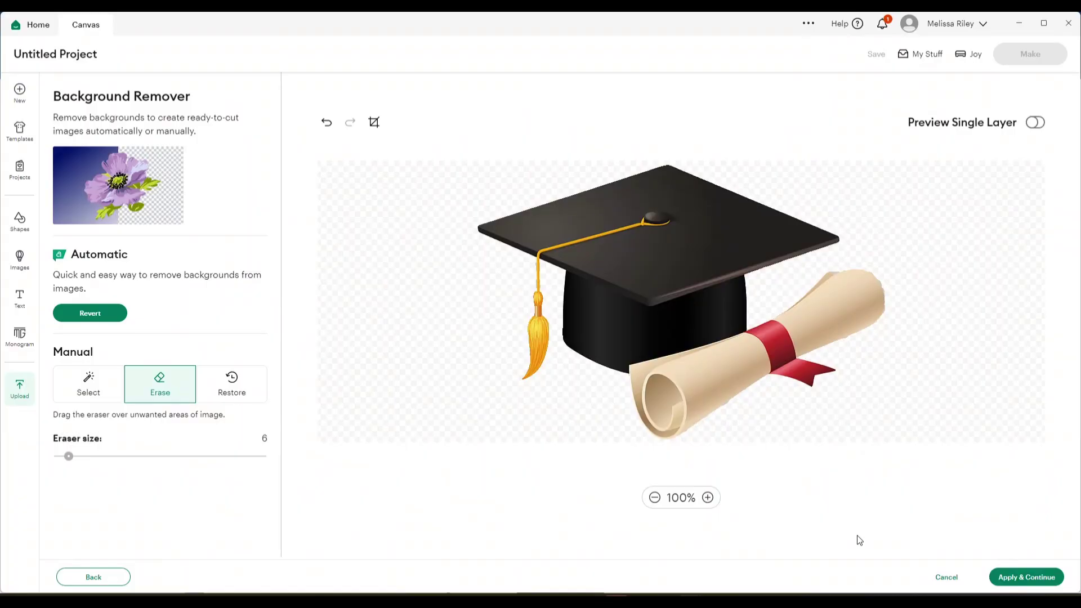
{"action": "left_click", "coordinate": [944, 577]}
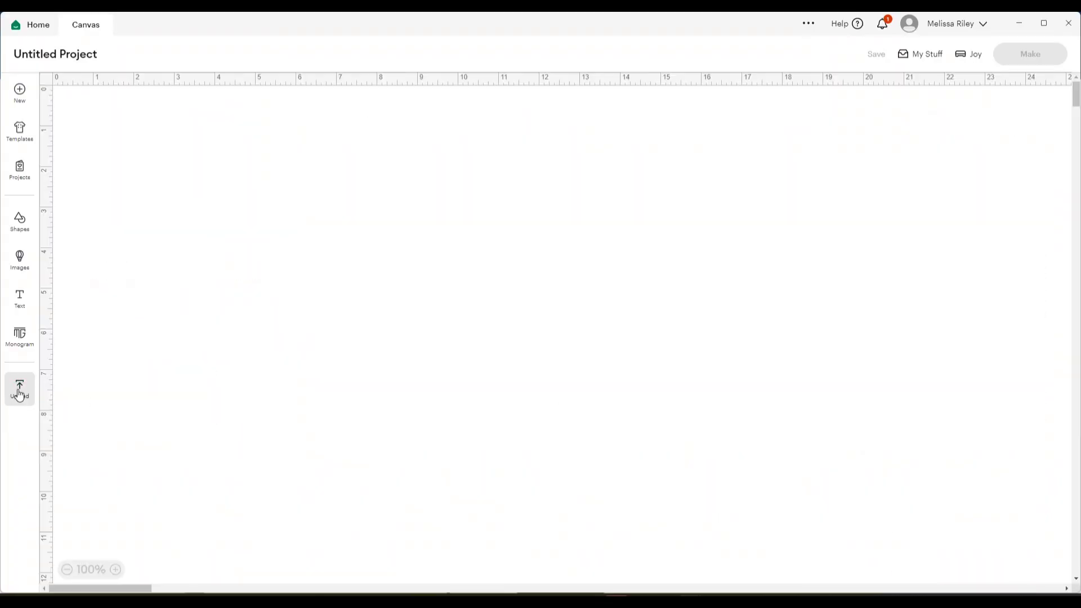
Load Graduation_Cap_and_Diploma_PNG_Clipart_Picture.png from Downloads as a new image upload
{"action": "left_click", "coordinate": [19, 388]}
{"action": "left_click", "coordinate": [112, 220]}
{"action": "left_click", "coordinate": [559, 350]}
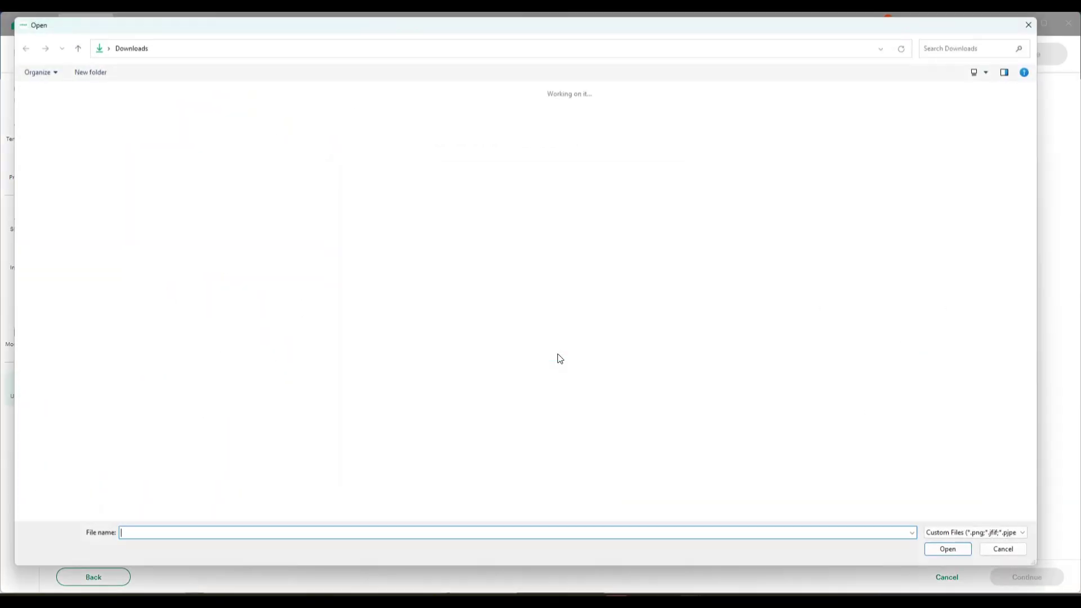
{"action": "left_click", "coordinate": [123, 129]}
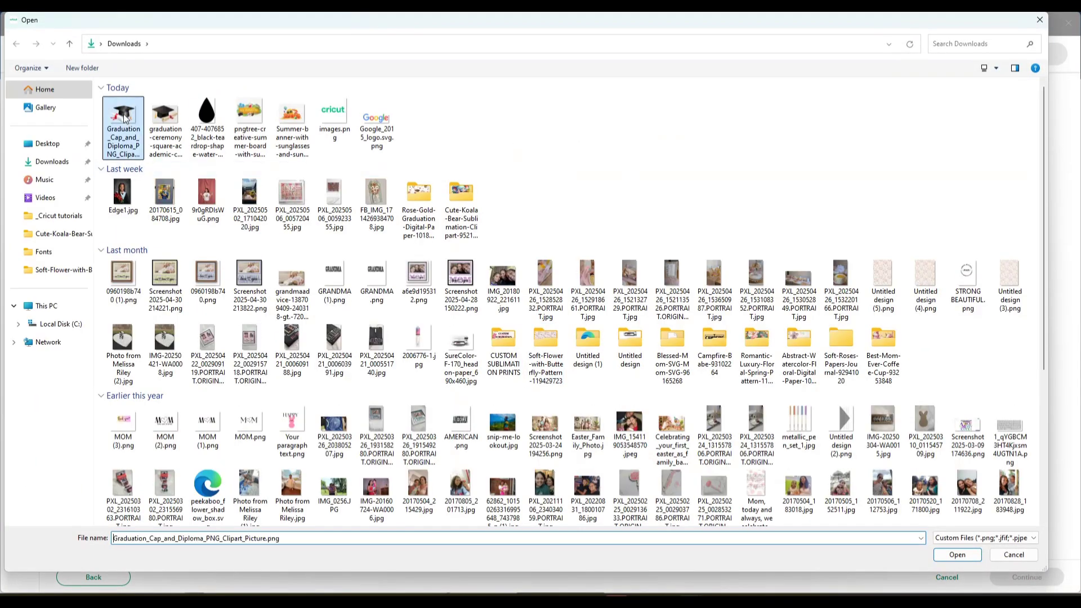
{"action": "left_click", "coordinate": [958, 555]}
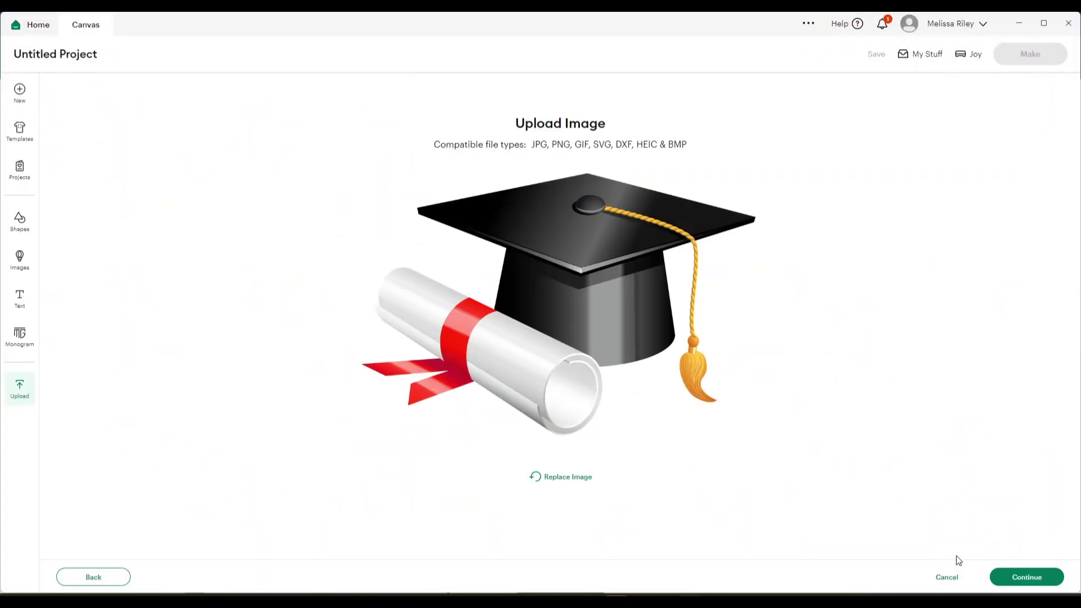
Continue to the Background Remover and check the cap and diploma's silhouette in the single-layer preview, returning to the full-color view
{"action": "left_click", "coordinate": [1006, 577]}
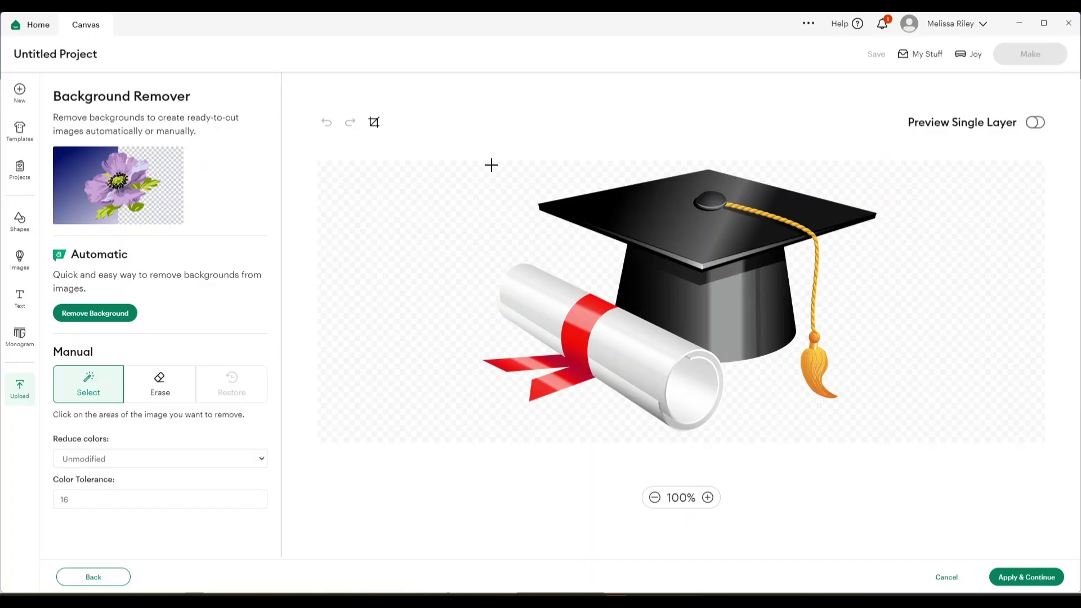
{"action": "left_click", "coordinate": [1038, 123]}
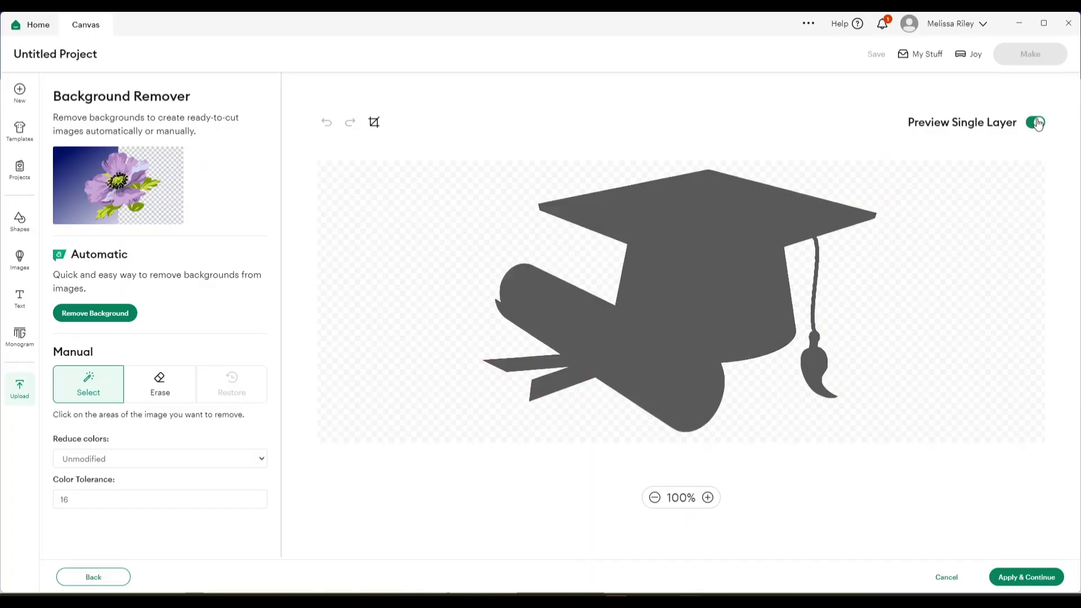
{"action": "left_click", "coordinate": [1037, 123]}
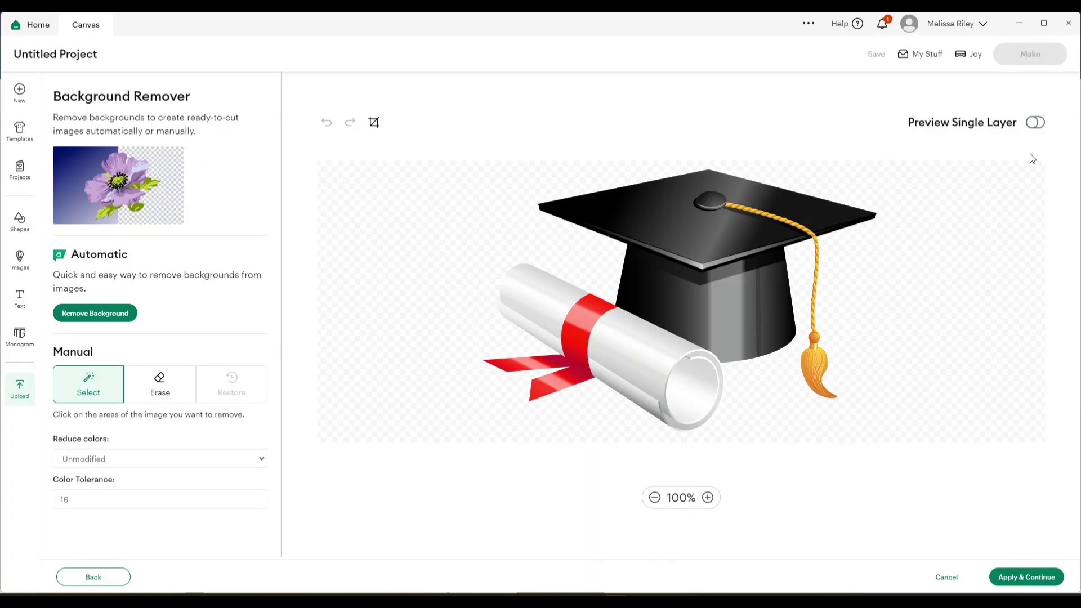
Apply the image without removing any background, convert it to a Flat Graphic and upload it under its existing name
{"action": "left_click", "coordinate": [1031, 577]}
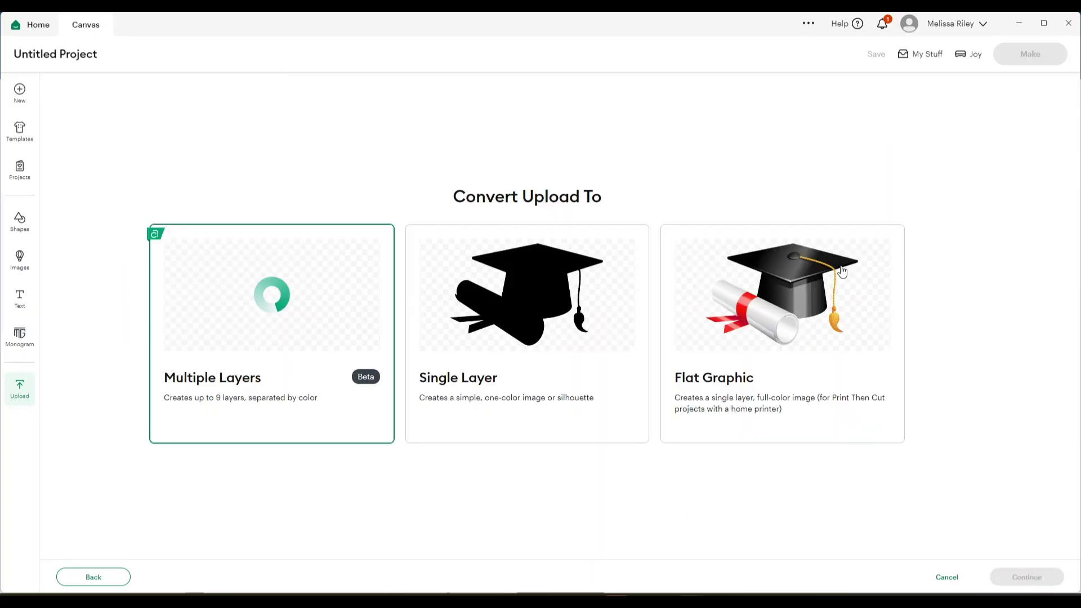
{"action": "left_click", "coordinate": [803, 298]}
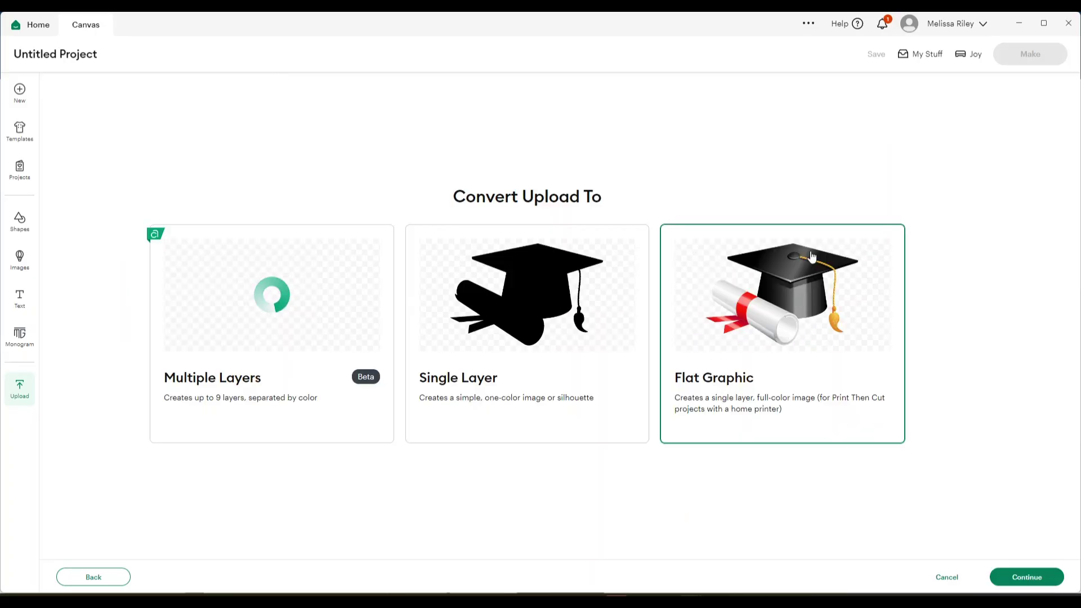
{"action": "left_click", "coordinate": [1024, 585]}
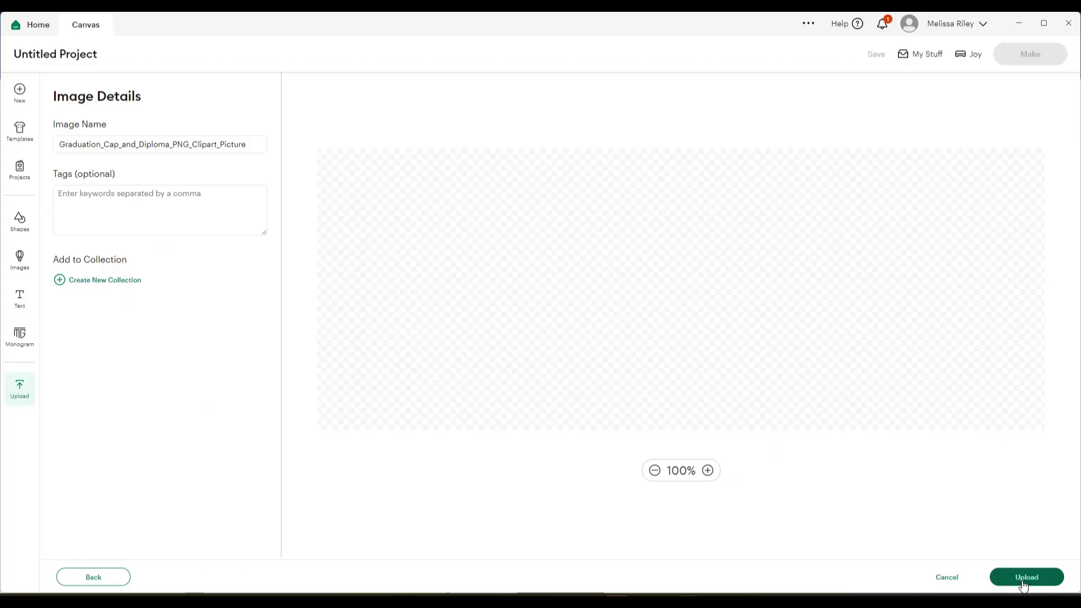
{"action": "left_click", "coordinate": [1023, 580]}
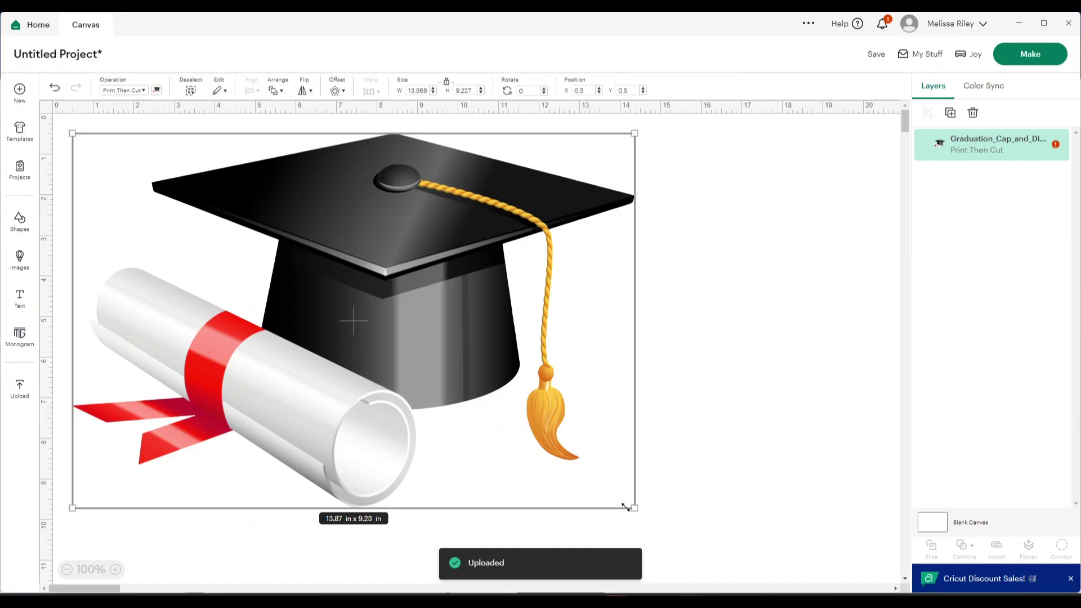
Resize the cap and diploma image to about 12.3 × 8.18 in and position it at about X 3.47, Y 0.99 on the canvas
{"action": "left_click_drag", "start_coordinate": [625, 506], "coordinate": [357, 324]}
{"action": "left_click_drag", "start_coordinate": [256, 265], "coordinate": [505, 306]}
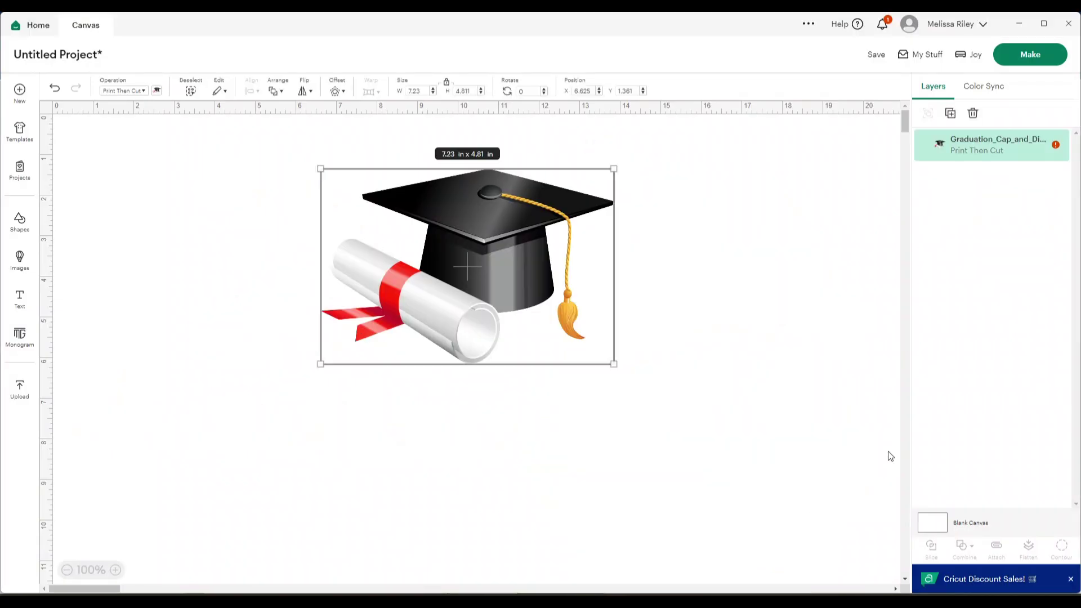
{"action": "left_click_drag", "start_coordinate": [614, 364], "coordinate": [820, 502]}
{"action": "left_click_drag", "start_coordinate": [664, 353], "coordinate": [520, 326]}
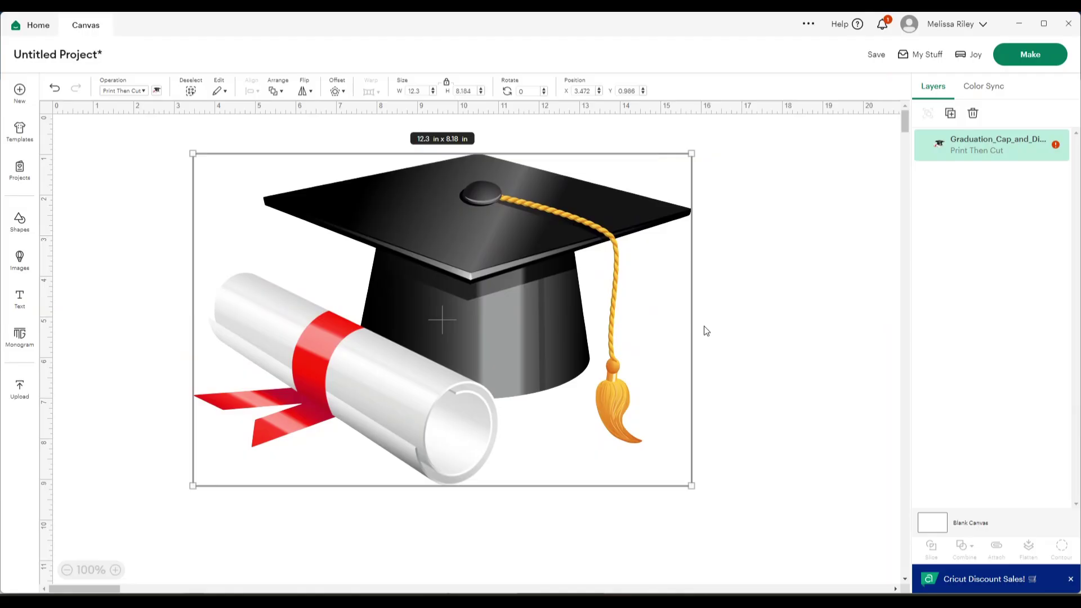